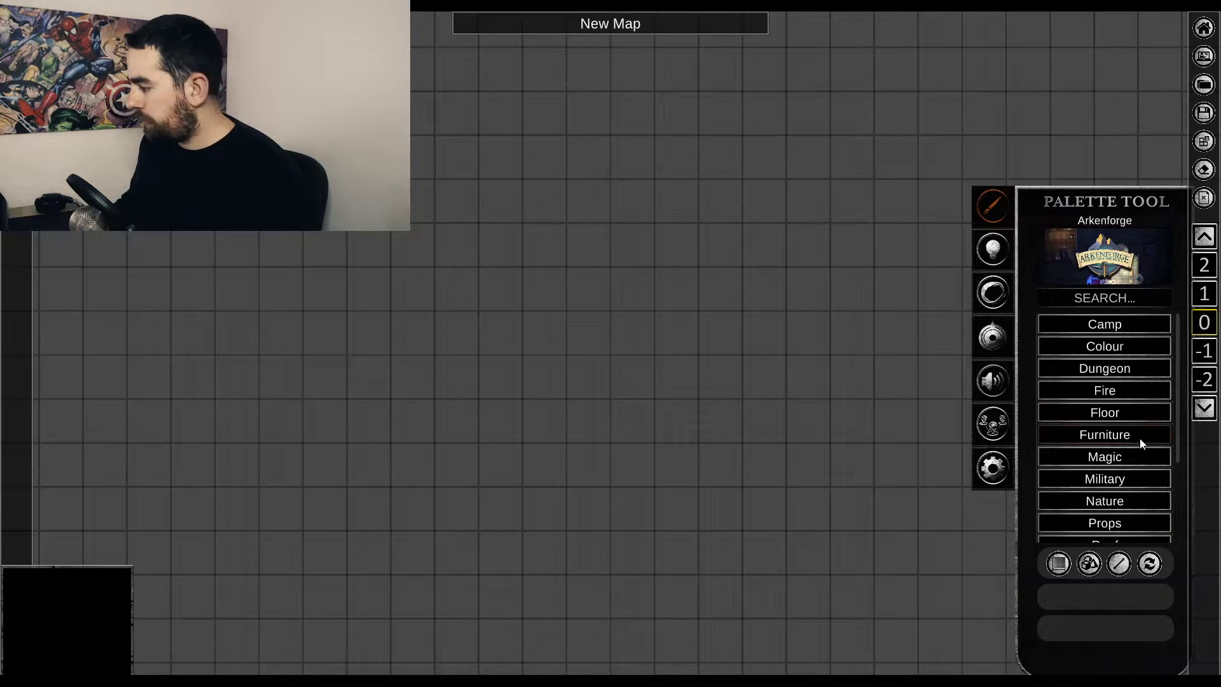
# Fill a rectangular area of about 17 by 13 grid squares with the yellowish-green Grass texture from the Nature category.
pyautogui.scroll(-1, 1119, 413)
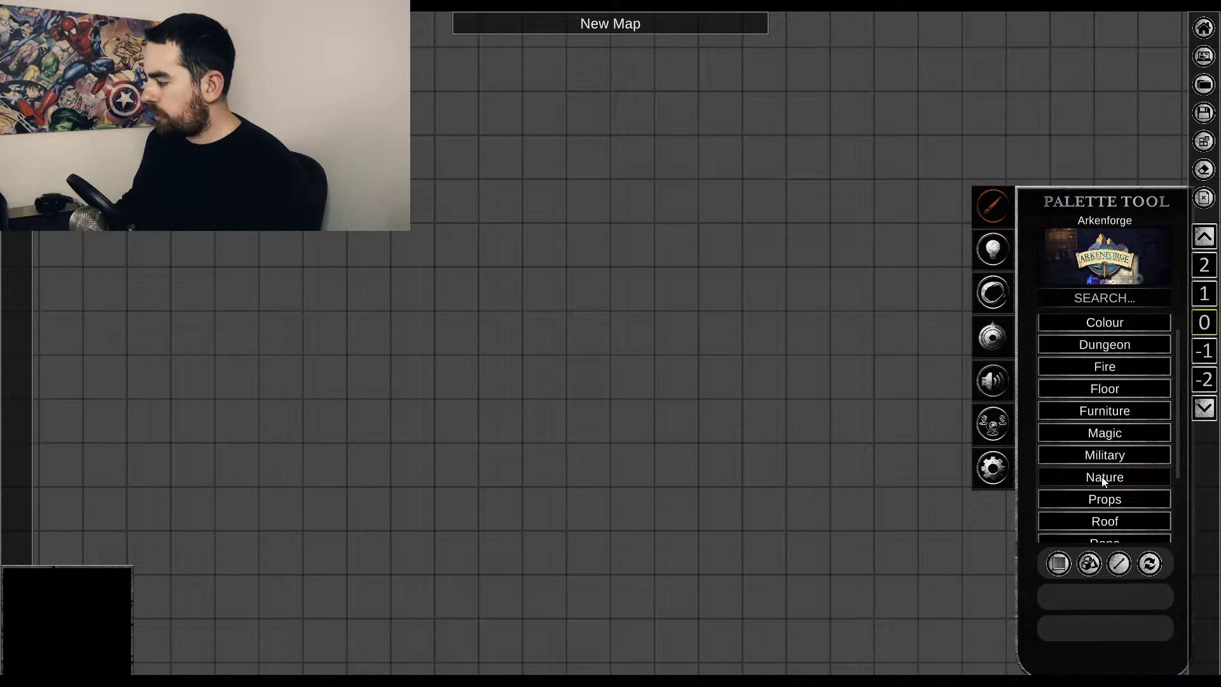
pyautogui.click(1110, 476)
pyautogui.scroll(-2, 1124, 421)
pyautogui.scroll(-2, 1124, 422)
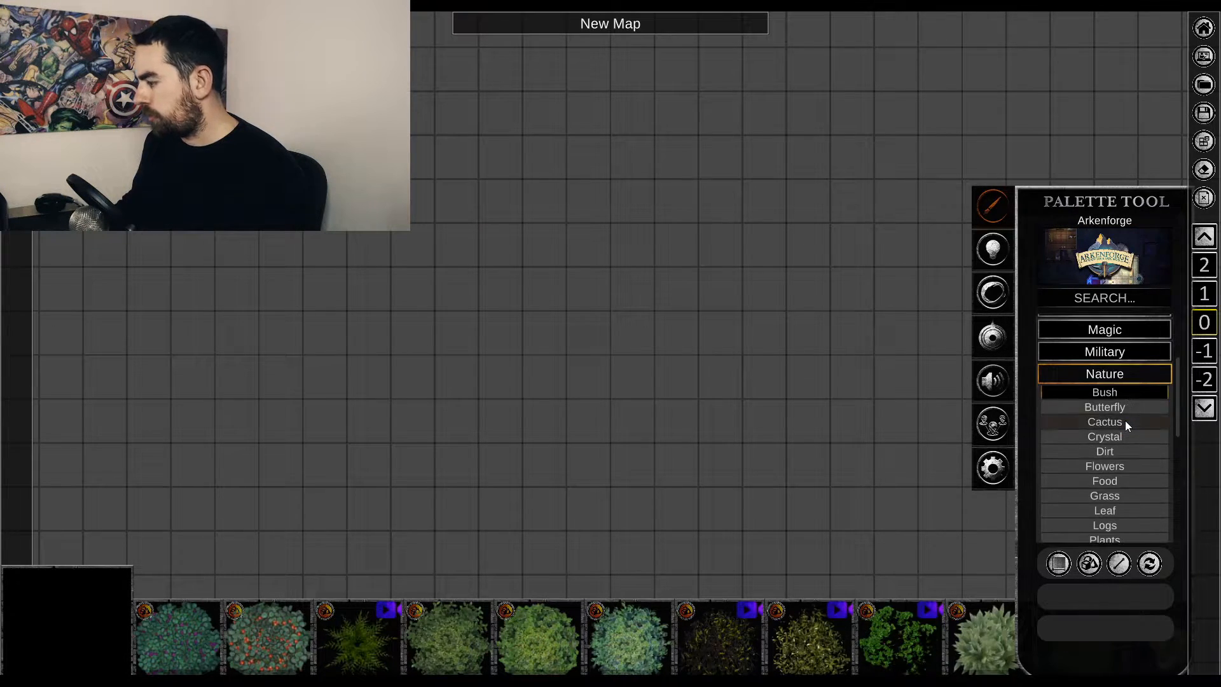
pyautogui.click(1118, 497)
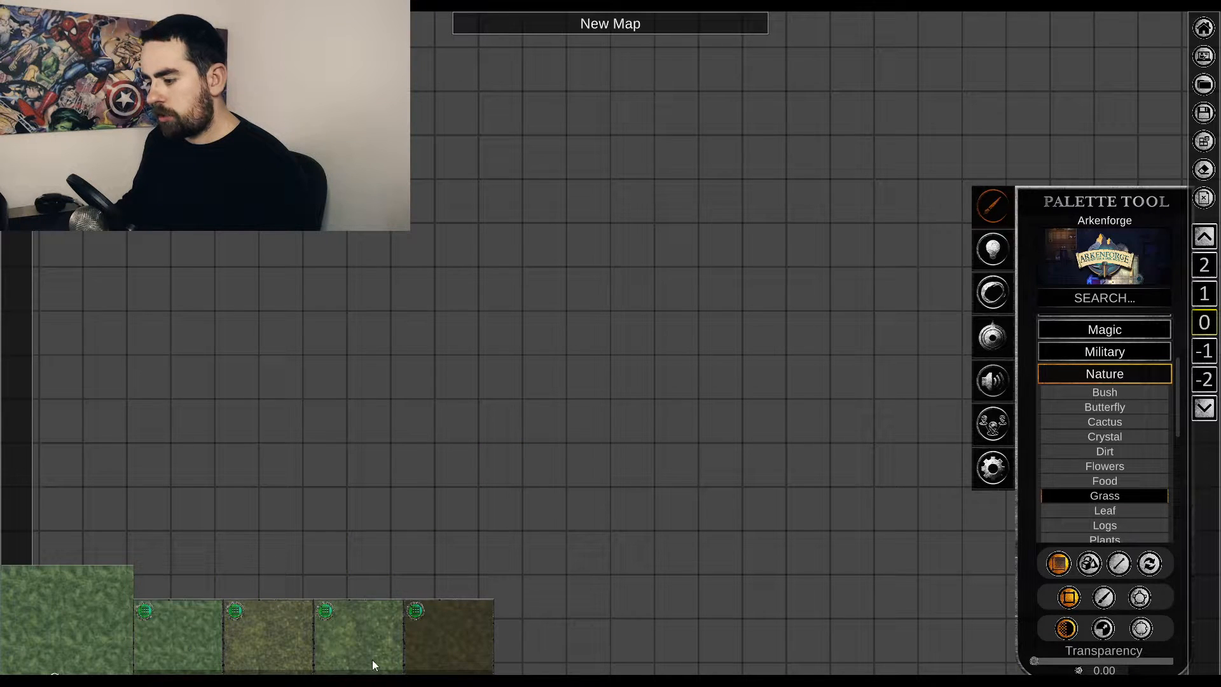
pyautogui.click(297, 640)
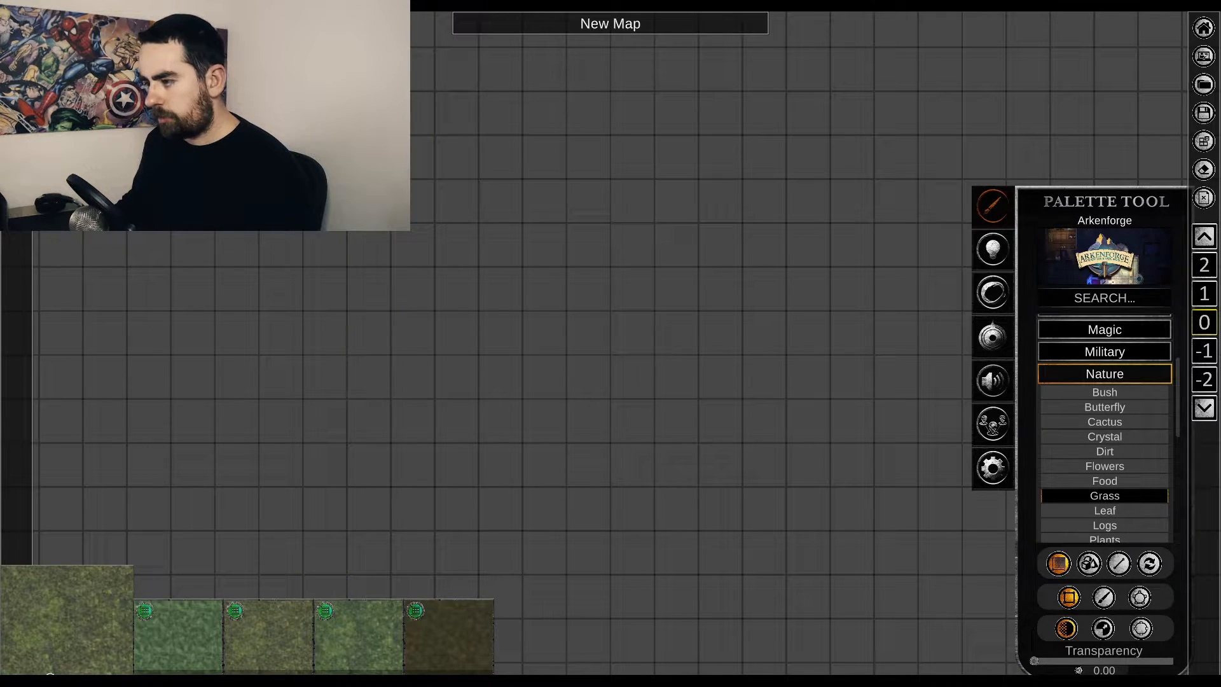
pyautogui.moveTo(280, 66); pyautogui.dragTo(976, 597)
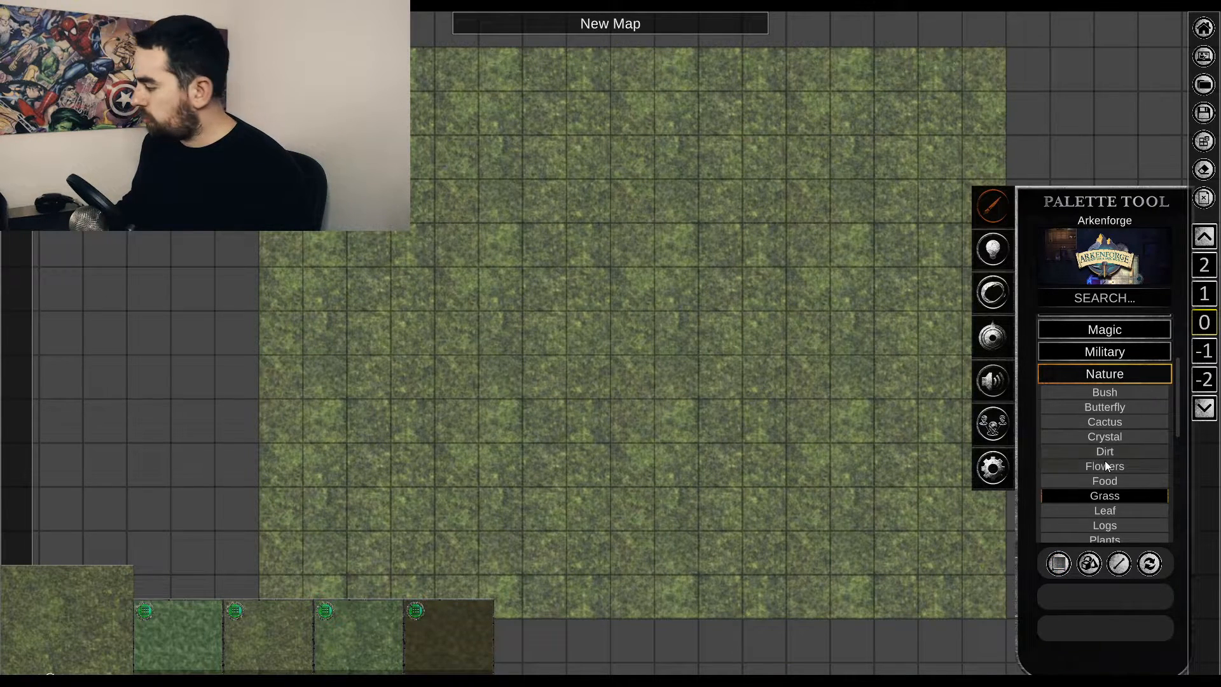
# Place a single dark green conifer from the Nature Tree assets near the upper-left corner of the grass area.
pyautogui.scroll(-5, 1104, 464)
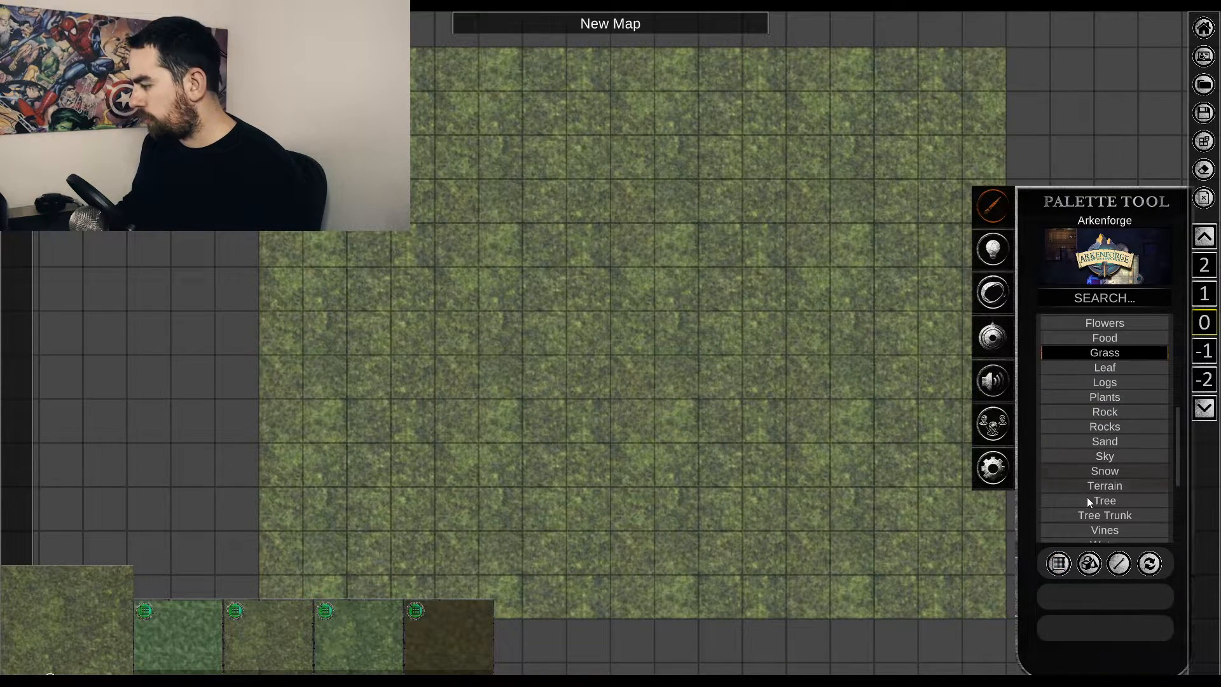
pyautogui.click(1098, 502)
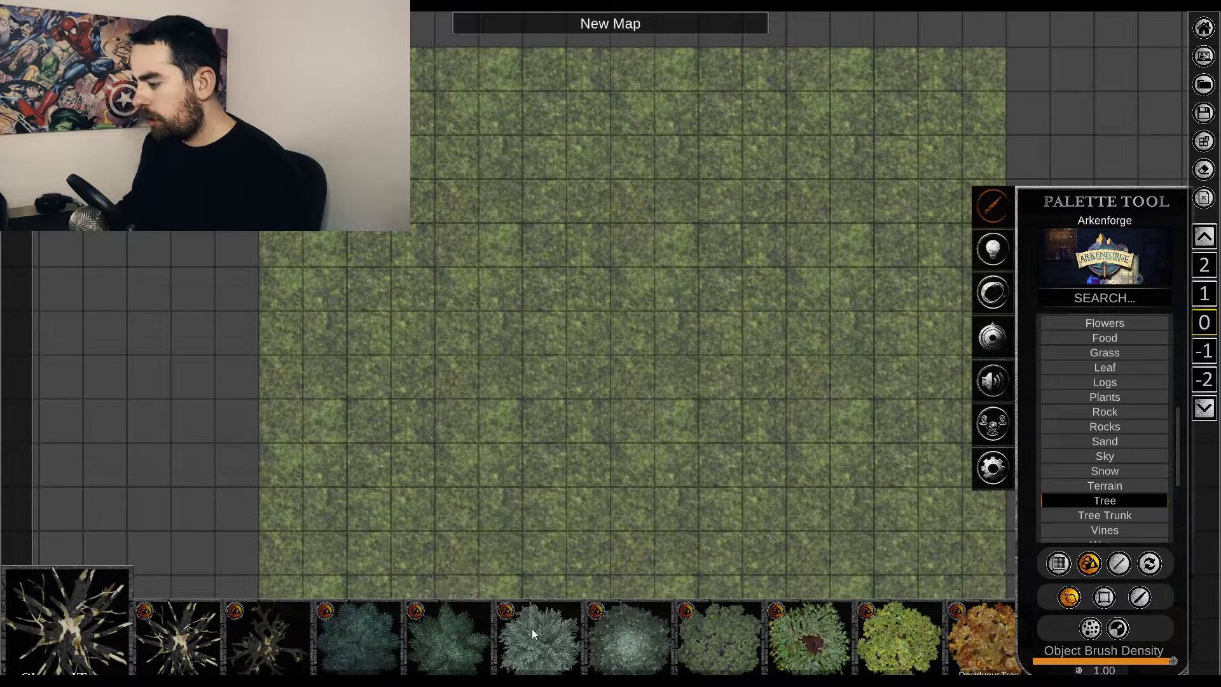
pyautogui.click(448, 631)
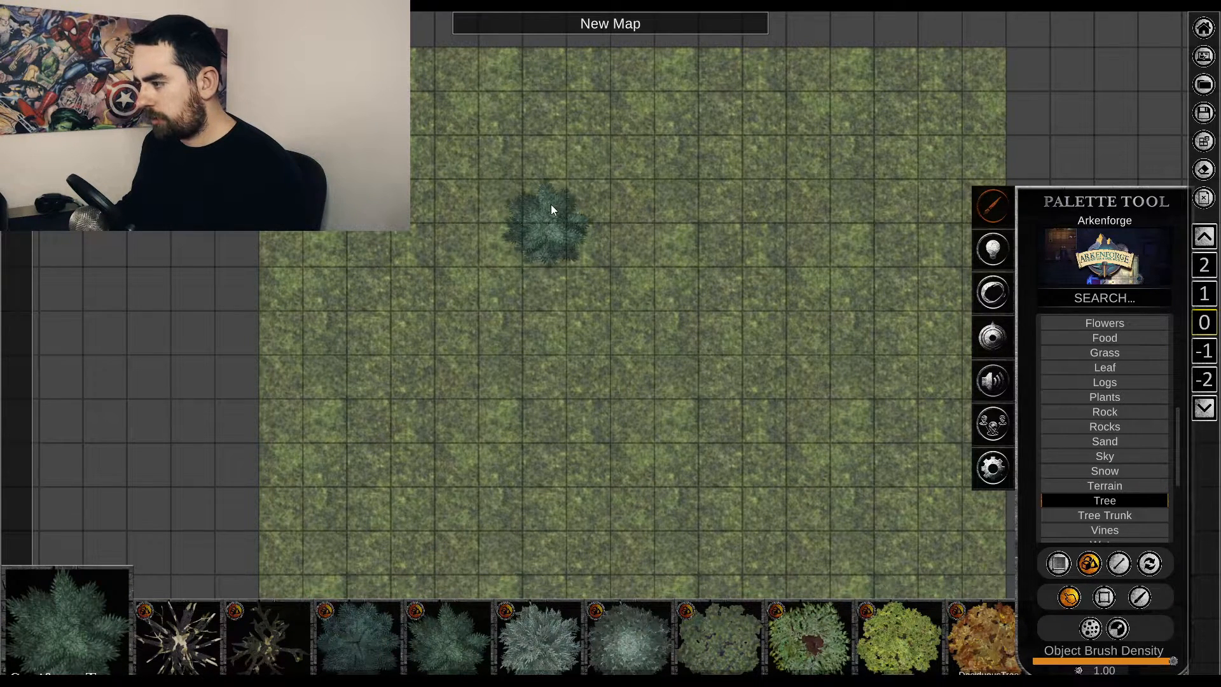
pyautogui.click(412, 148)
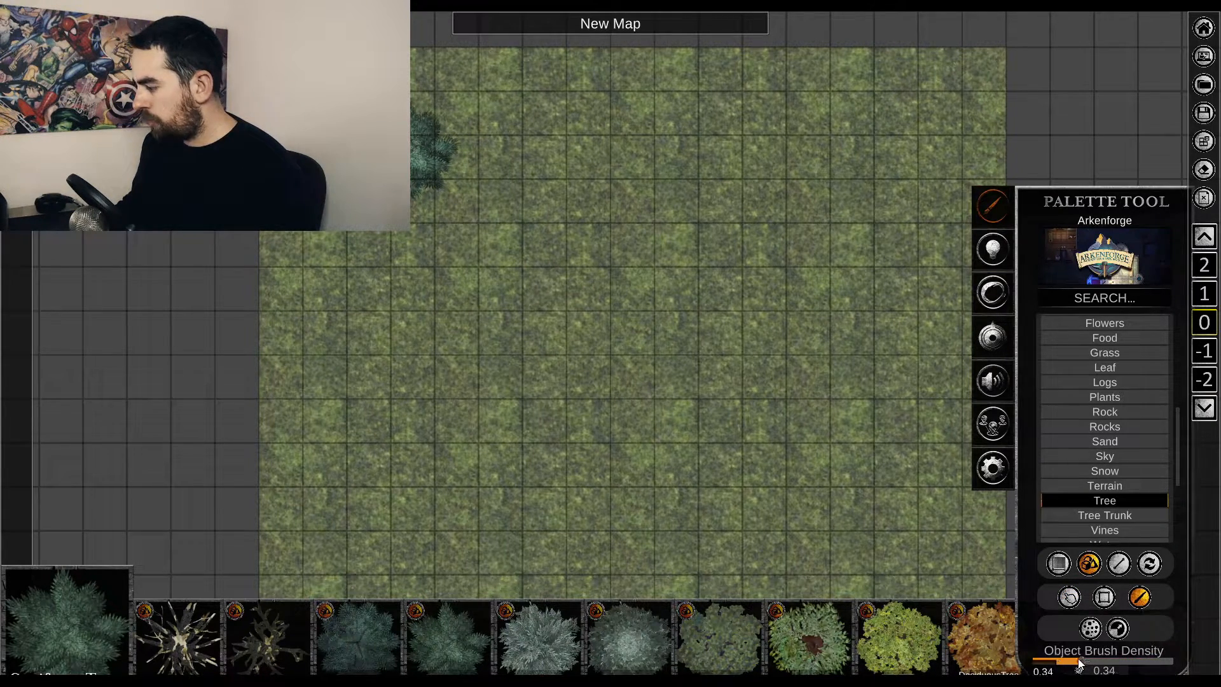
# Try scattering conifers across the grass with the object brush at a density of 0.33, undoing each stroke.
pyautogui.moveTo(646, 227)
pyautogui.mouseDown()
pyautogui.moveTo(662, 159)
pyautogui.moveTo(642, 563)
pyautogui.moveTo(925, 452)
pyautogui.moveTo(928, 204)
pyautogui.moveTo(764, 78)
pyautogui.mouseUp()
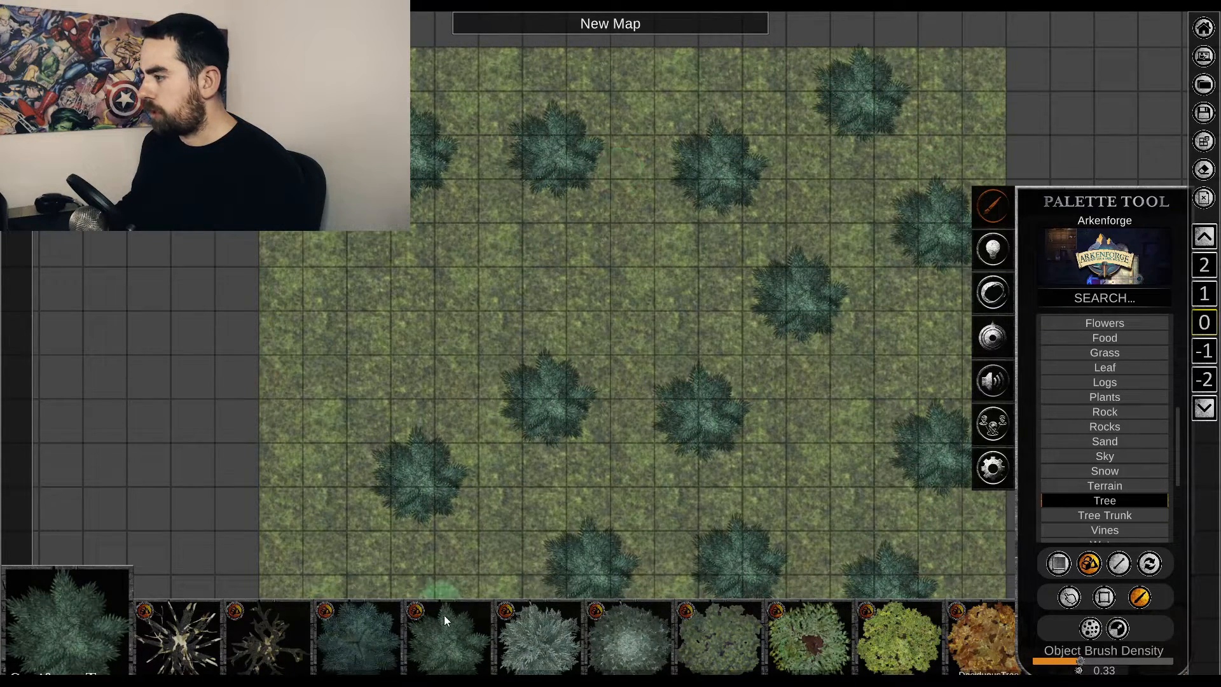
pyautogui.hotkey('ctrl', 'z')
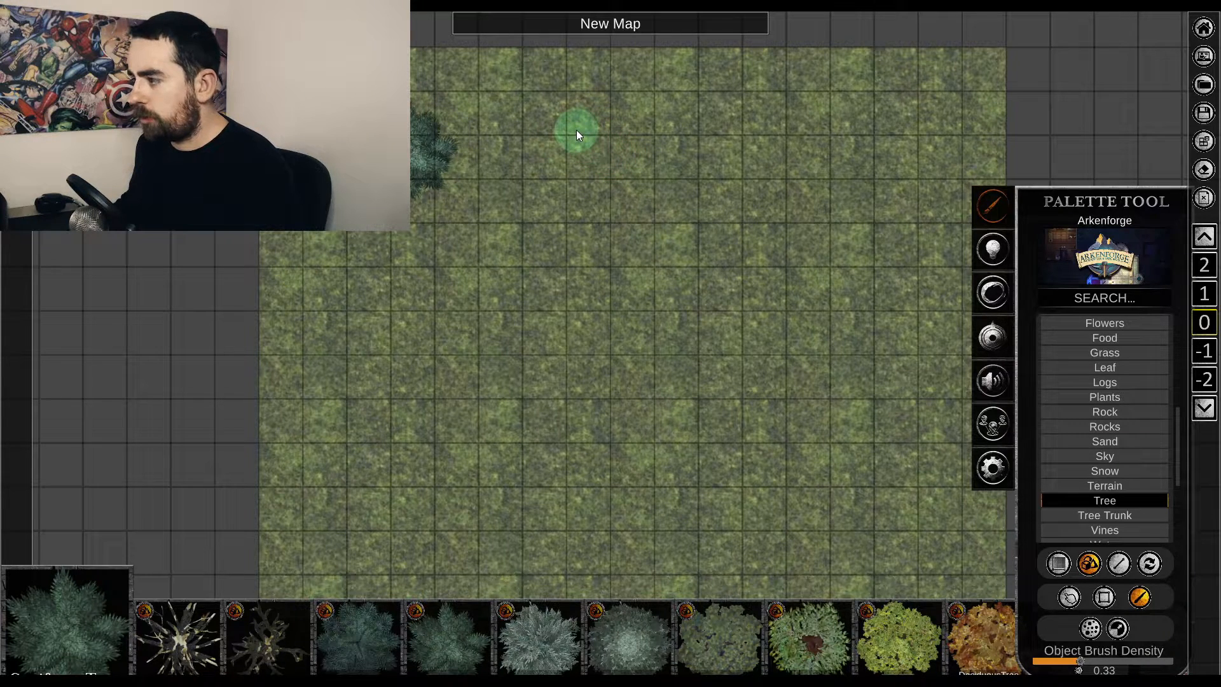
pyautogui.moveTo(576, 129)
pyautogui.mouseDown()
pyautogui.moveTo(815, 245)
pyautogui.moveTo(871, 448)
pyautogui.moveTo(574, 447)
pyautogui.moveTo(744, 331)
pyautogui.moveTo(546, 218)
pyautogui.moveTo(349, 382)
pyautogui.moveTo(557, 587)
pyautogui.moveTo(807, 599)
pyautogui.mouseUp()
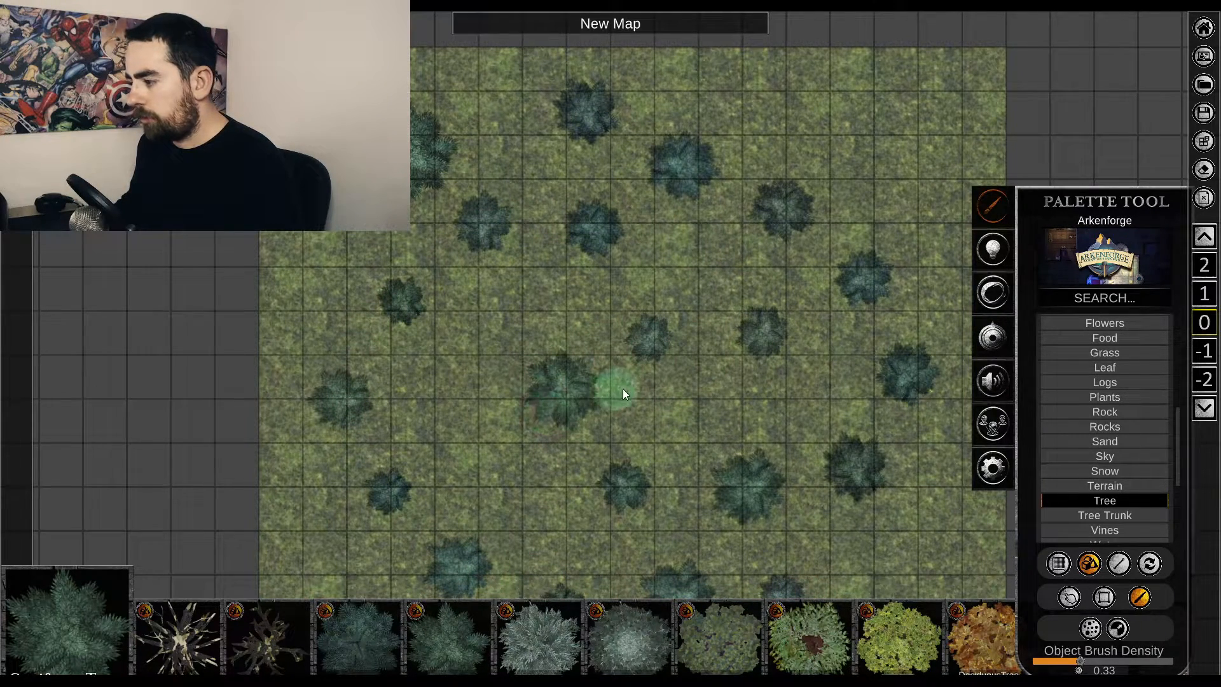
pyautogui.hotkey('ctrl', 'z')
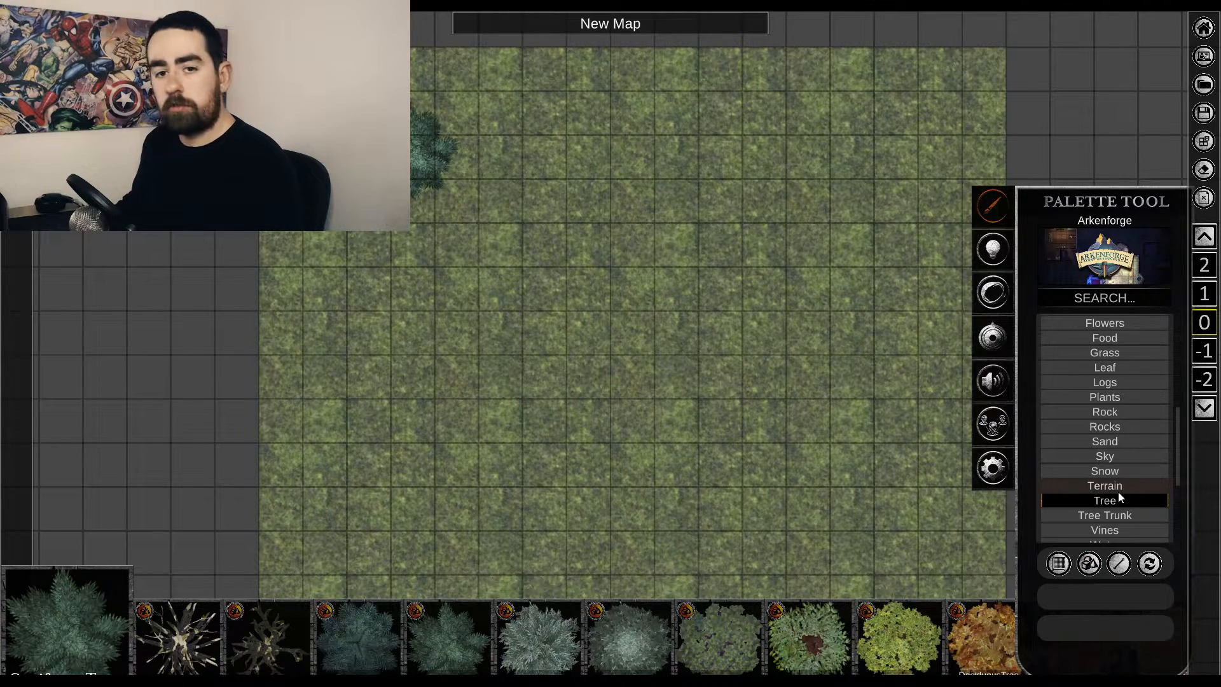
# Place one animated fire object from the Fire category in the upper middle of the grass area.
pyautogui.scroll(1, 1101, 471)
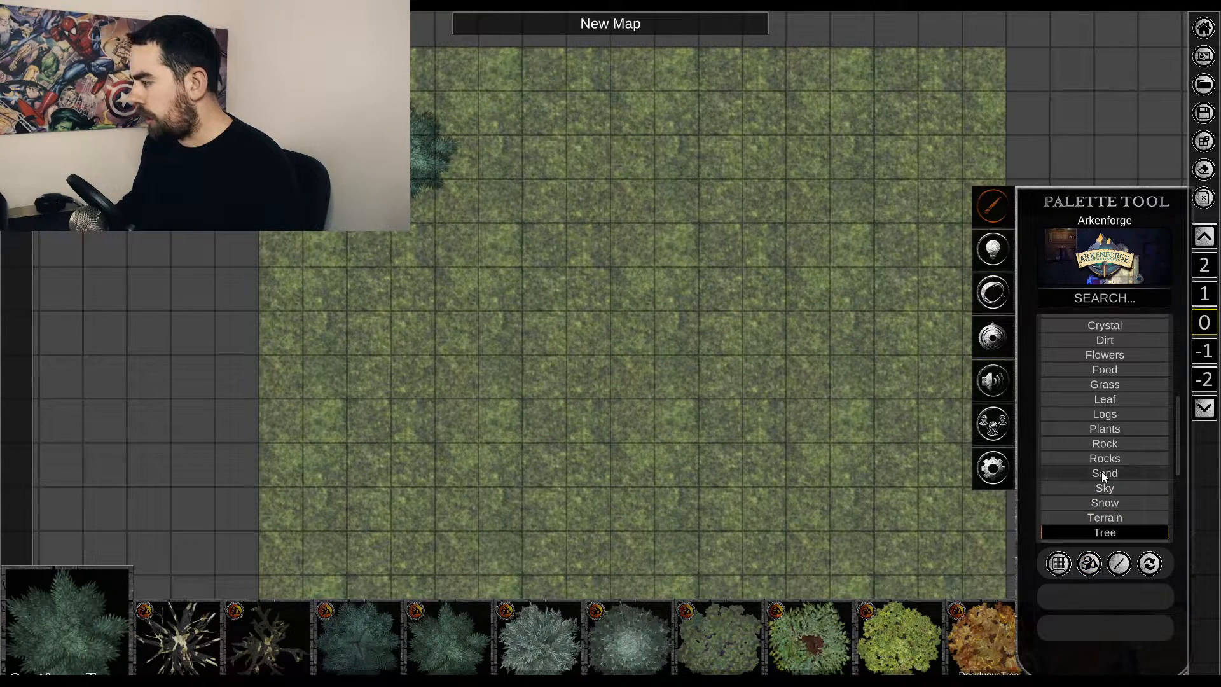
pyautogui.scroll(1, 1101, 471)
pyautogui.scroll(3, 1115, 445)
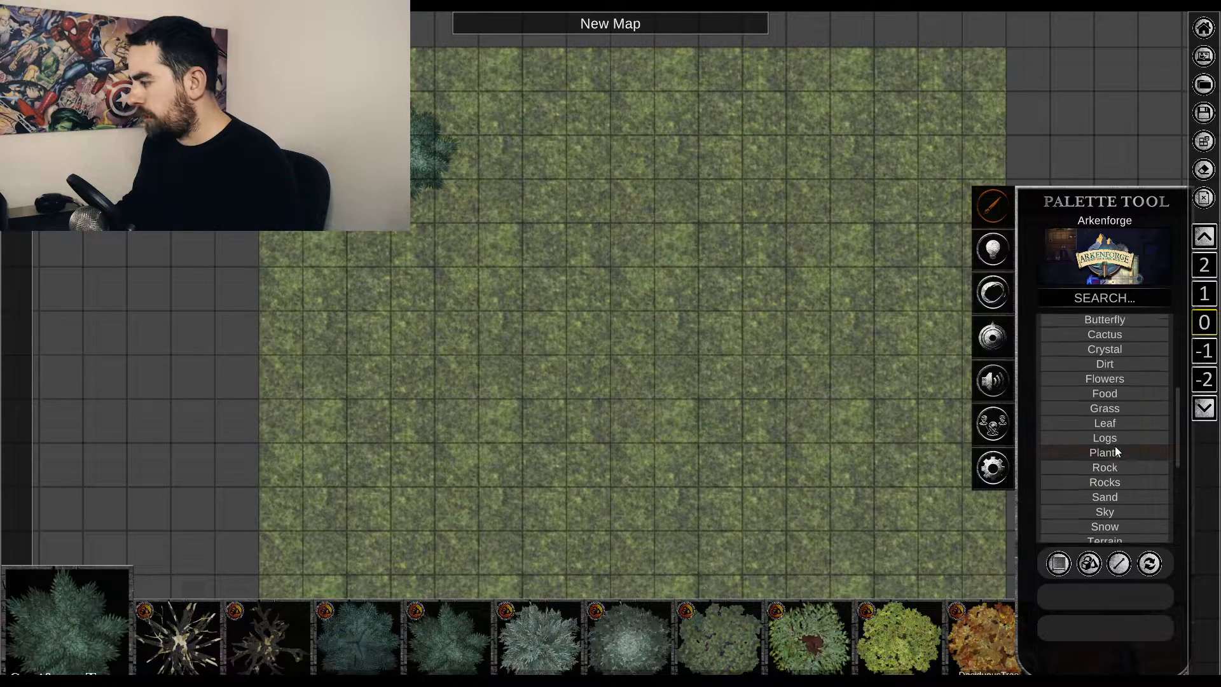
pyautogui.scroll(-1, 1115, 446)
pyautogui.scroll(4, 1115, 448)
pyautogui.click(1113, 448)
pyautogui.scroll(1, 1109, 446)
pyautogui.click(1104, 379)
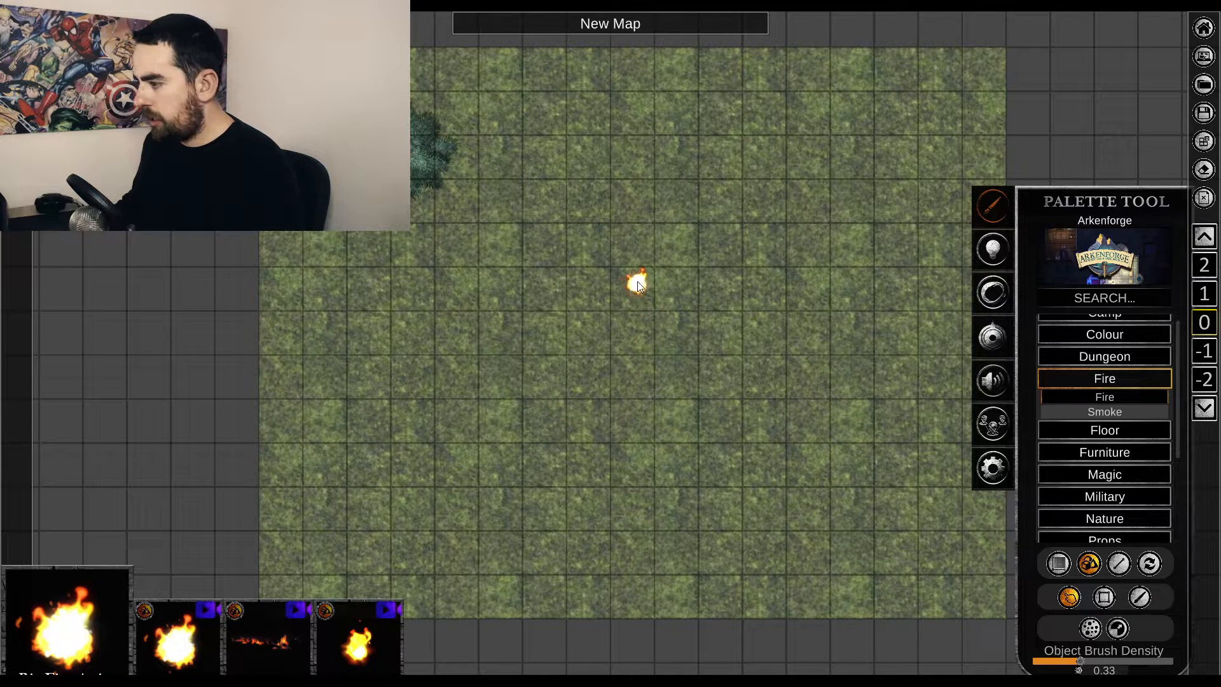
pyautogui.rightClick(818, 376)
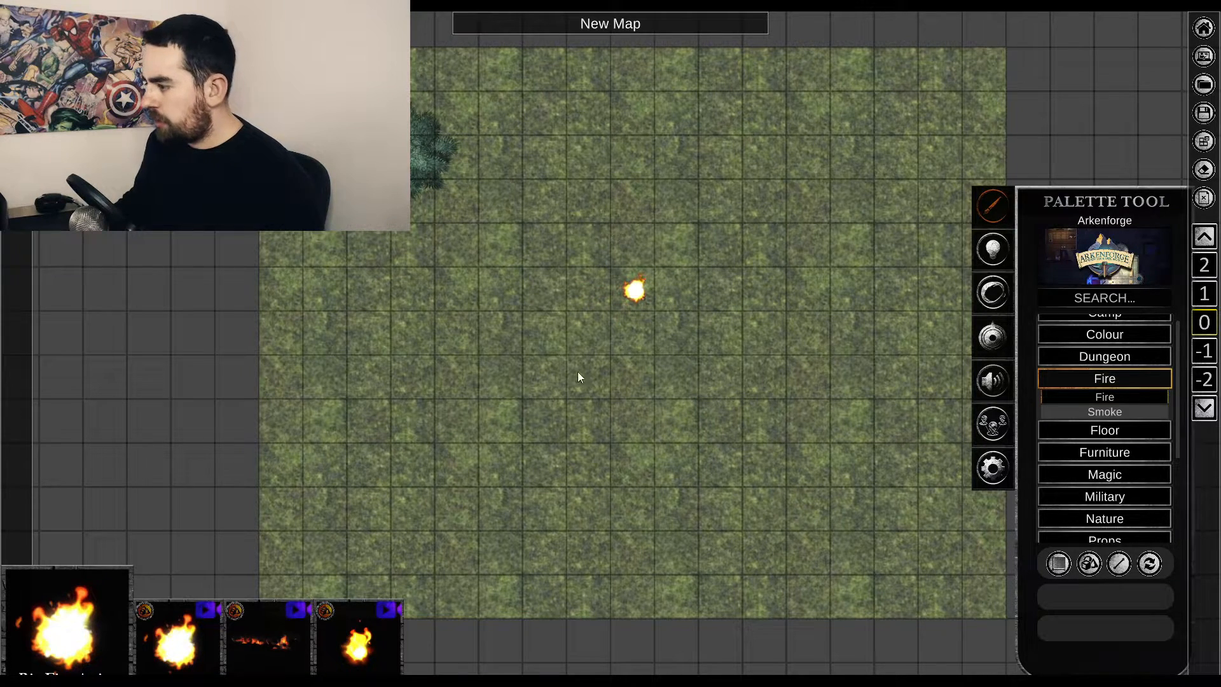
# Try enlarging the fire object with its scale control, and undo the resize.
pyautogui.click(639, 292)
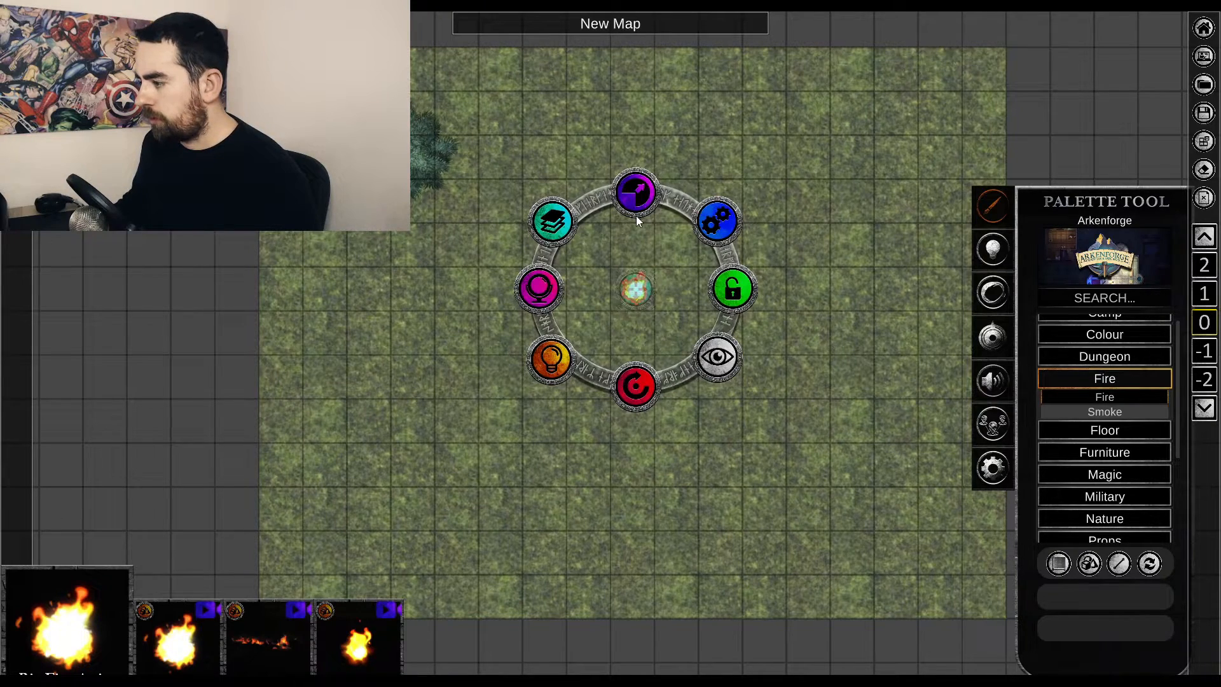
pyautogui.moveTo(639, 199); pyautogui.dragTo(638, 12)
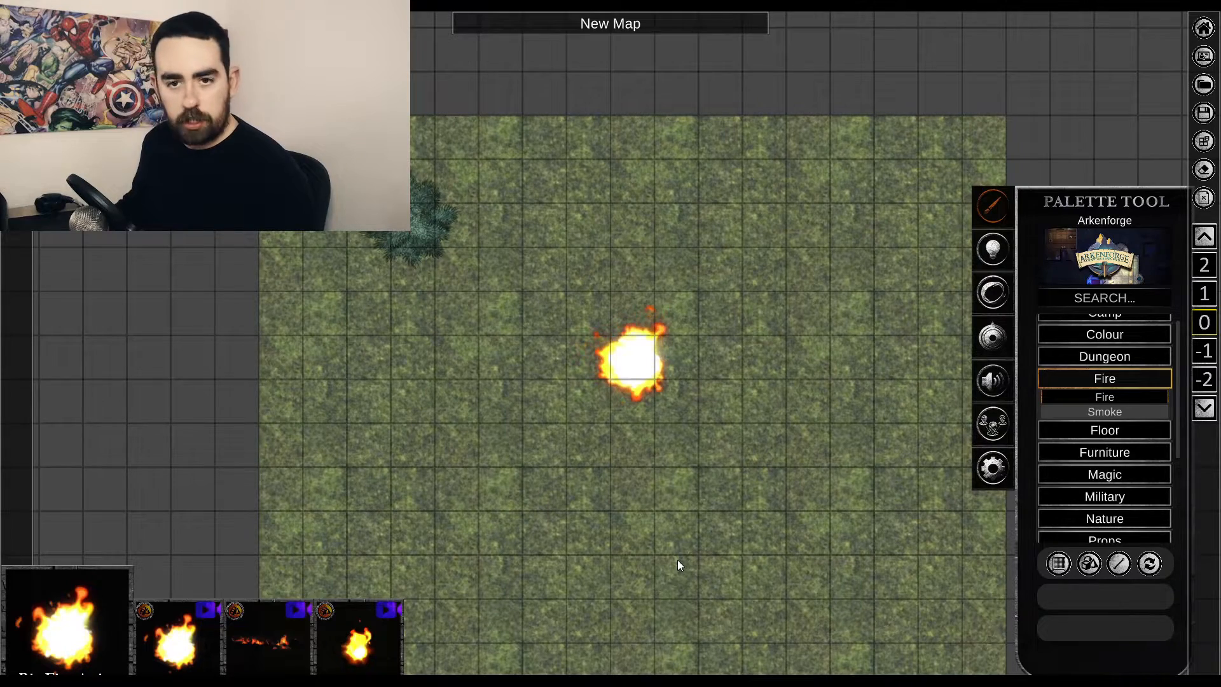
pyautogui.hotkey('ctrl', 'z')
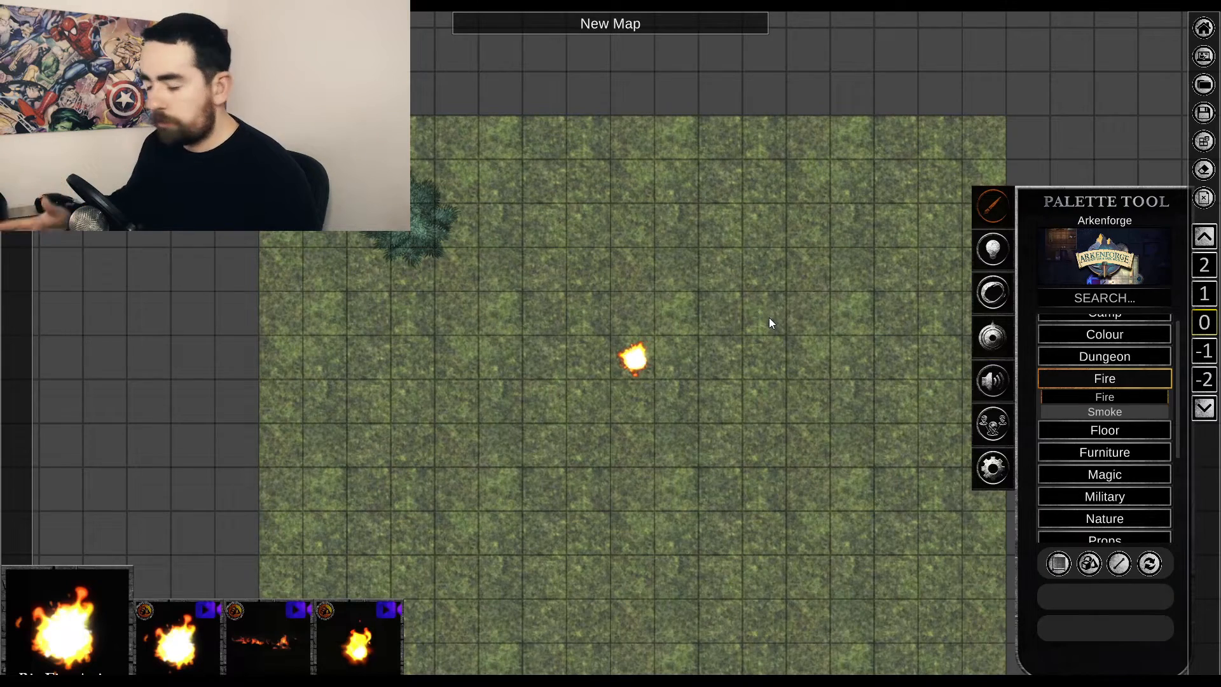
# Turn on the fire's object light and adjust the time of day in the lighting settings.
pyautogui.click(994, 250)
pyautogui.moveTo(1106, 242)
pyautogui.mouseDown()
pyautogui.moveTo(1043, 239)
pyautogui.moveTo(1184, 238)
pyautogui.moveTo(1104, 247)
pyautogui.mouseUp()
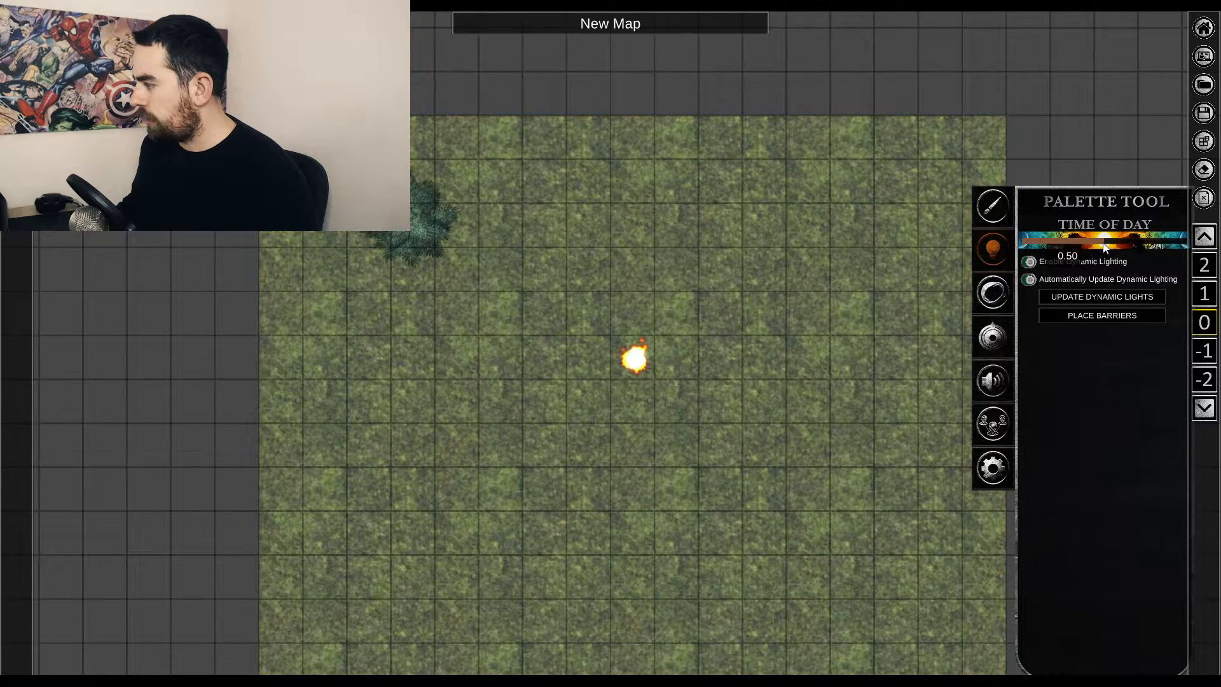
pyautogui.click(633, 360)
pyautogui.click(548, 429)
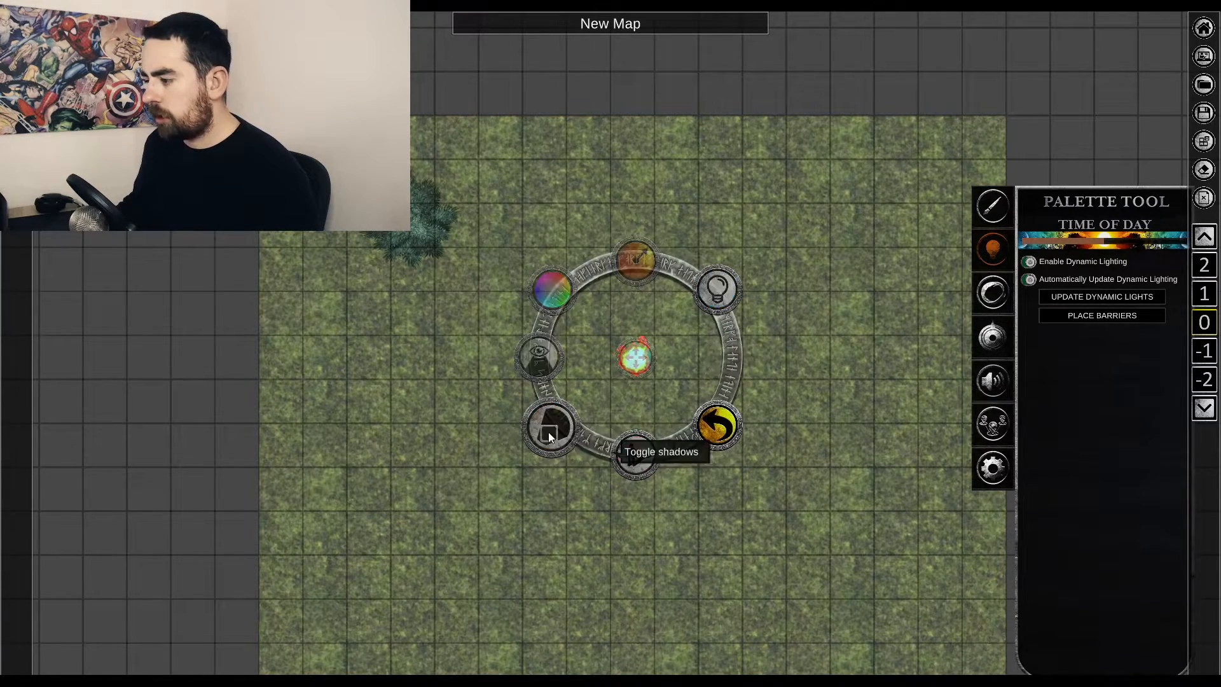
pyautogui.click(716, 291)
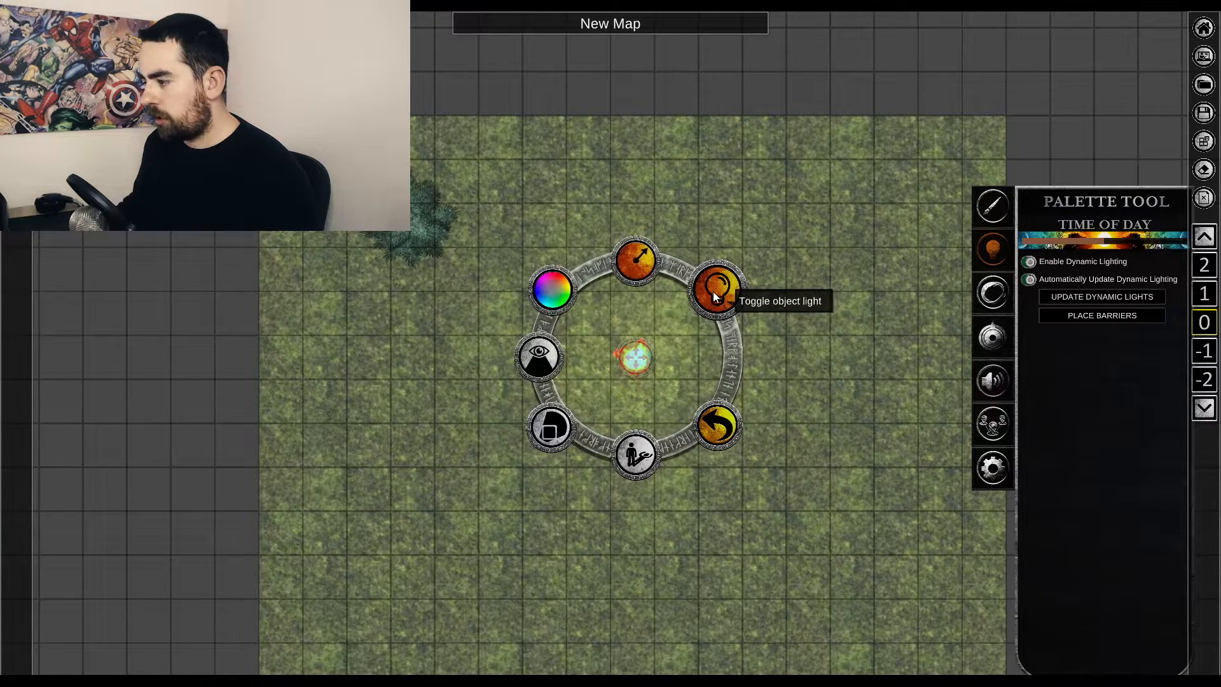
pyautogui.click(809, 348)
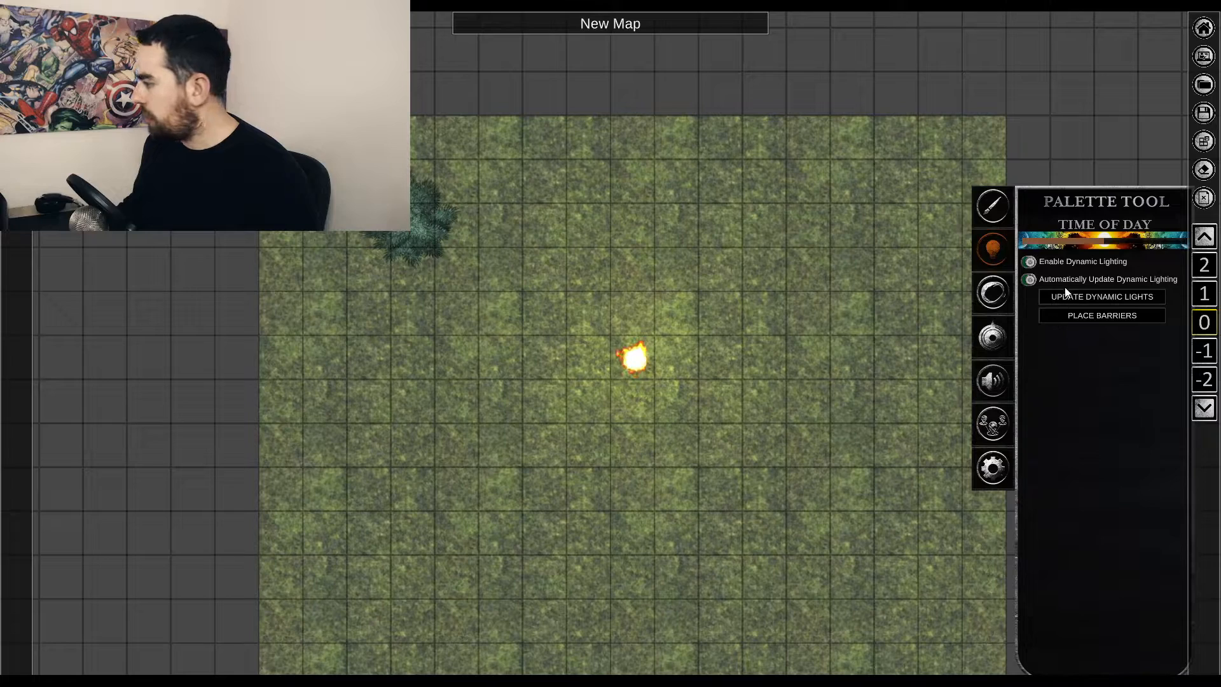
pyautogui.moveTo(1103, 248); pyautogui.dragTo(1036, 243)
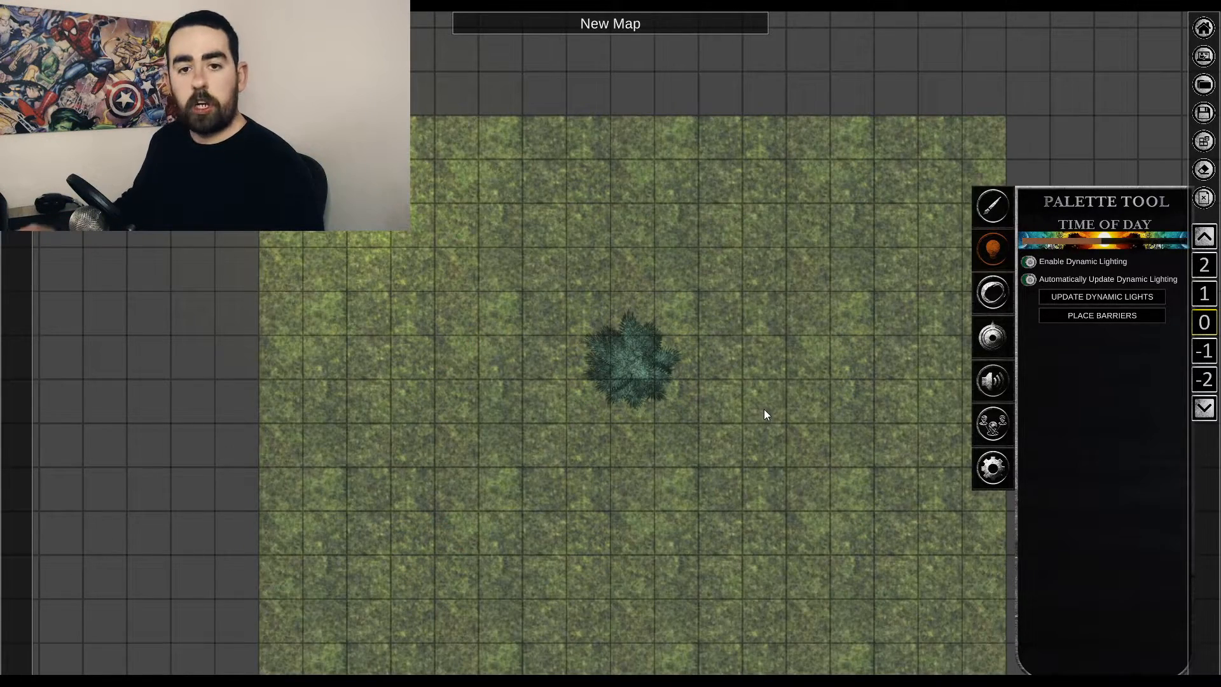
# Tint the tree in the middle of the grass purple through Object Manipulation and adjust its brightness.
pyautogui.click(623, 361)
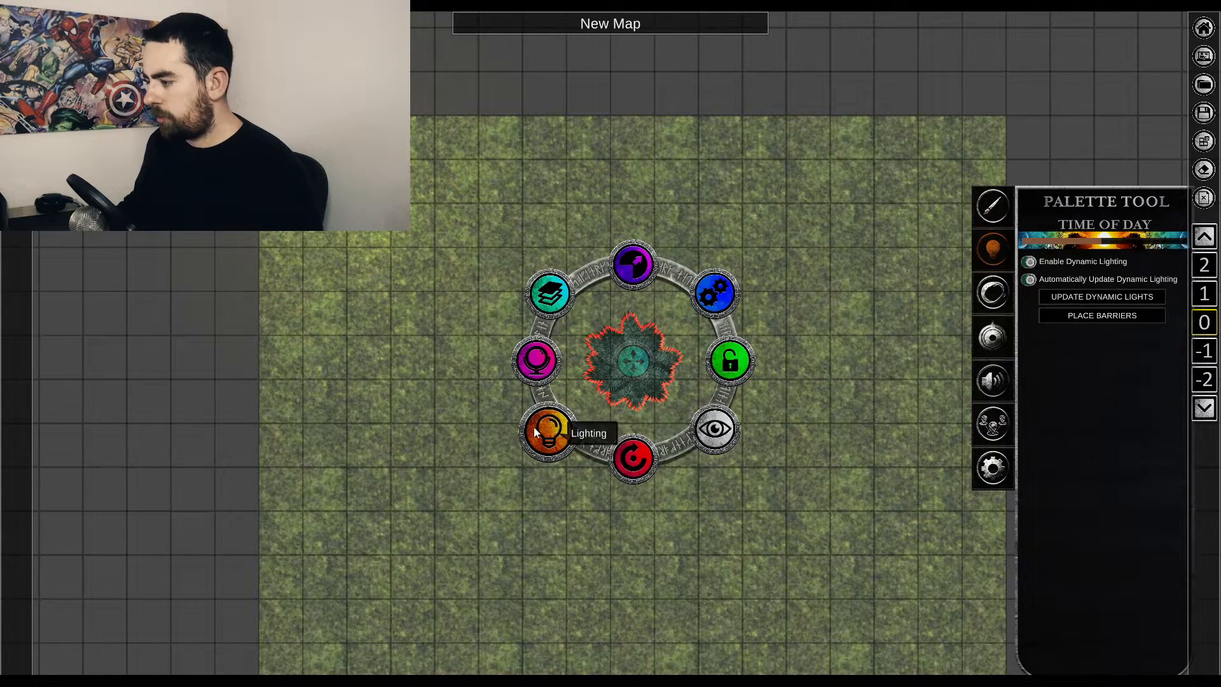
pyautogui.click(540, 361)
pyautogui.moveTo(534, 348)
pyautogui.mouseDown()
pyautogui.moveTo(523, 377)
pyautogui.moveTo(553, 360)
pyautogui.moveTo(537, 353)
pyautogui.moveTo(528, 385)
pyautogui.moveTo(535, 344)
pyautogui.mouseUp()
pyautogui.moveTo(539, 426); pyautogui.dragTo(551, 457)
pyautogui.moveTo(560, 308); pyautogui.dragTo(513, 309)
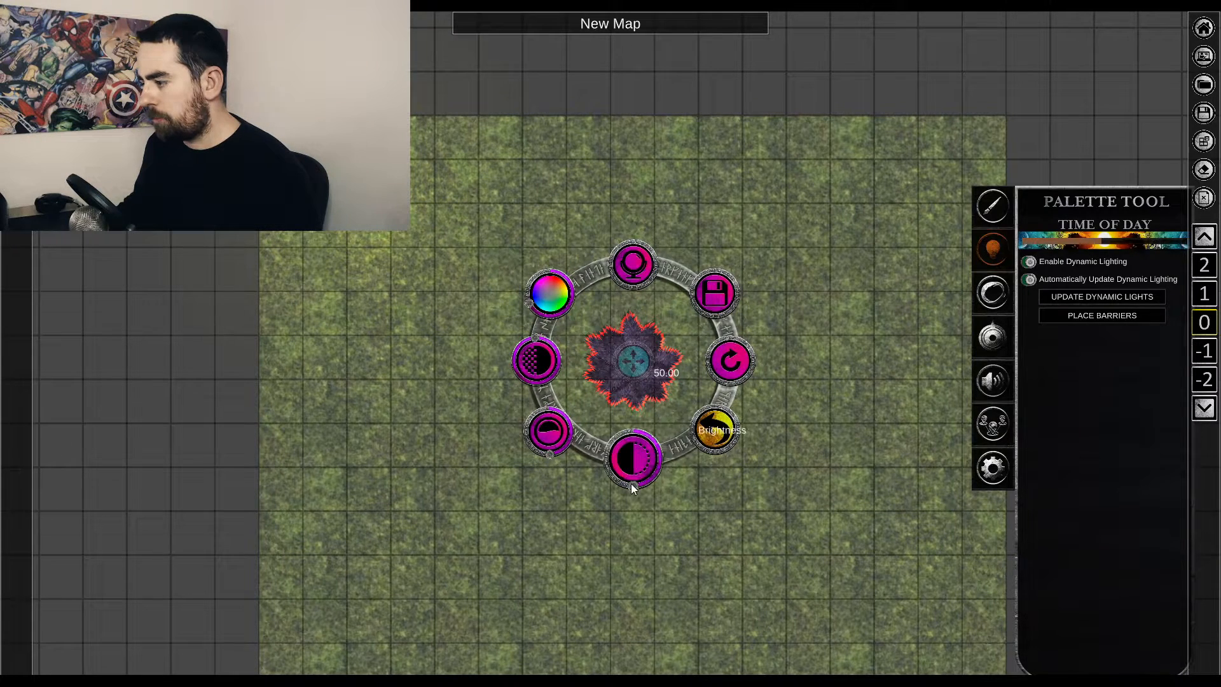
pyautogui.moveTo(636, 479)
pyautogui.mouseDown()
pyautogui.moveTo(652, 452)
pyautogui.moveTo(608, 481)
pyautogui.moveTo(636, 485)
pyautogui.mouseUp()
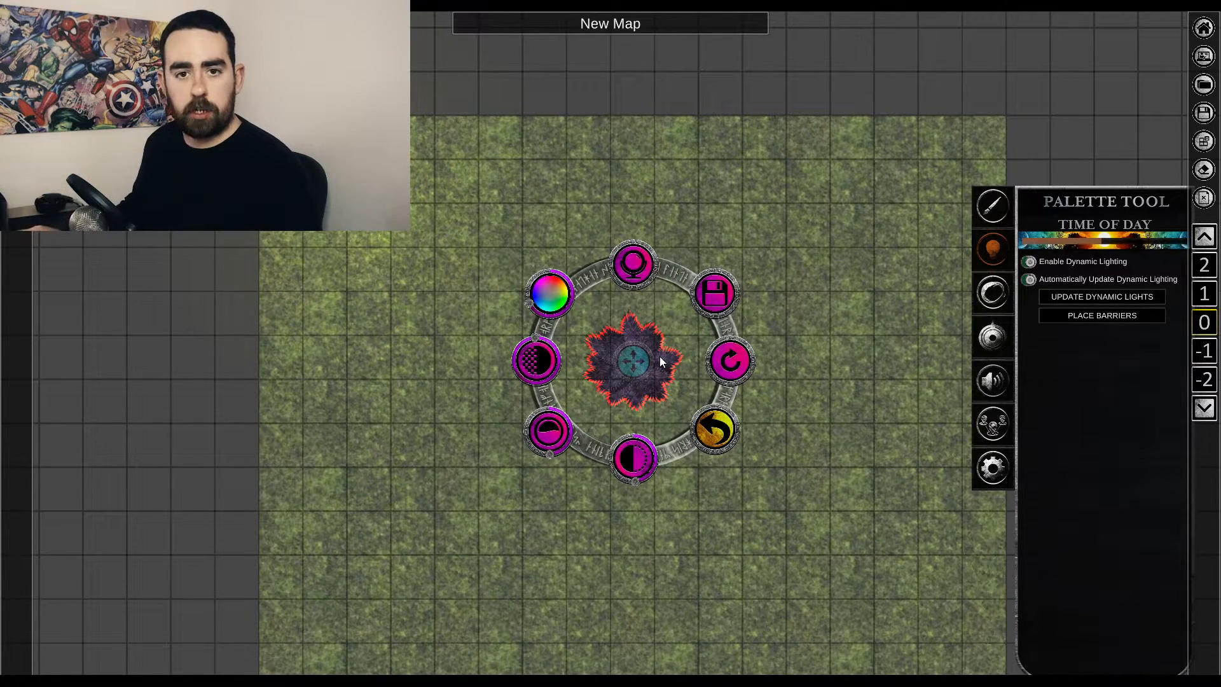
# Move the fire to just above the purple tree and tint it magenta through Object Manipulation.
pyautogui.rightClick(355, 202)
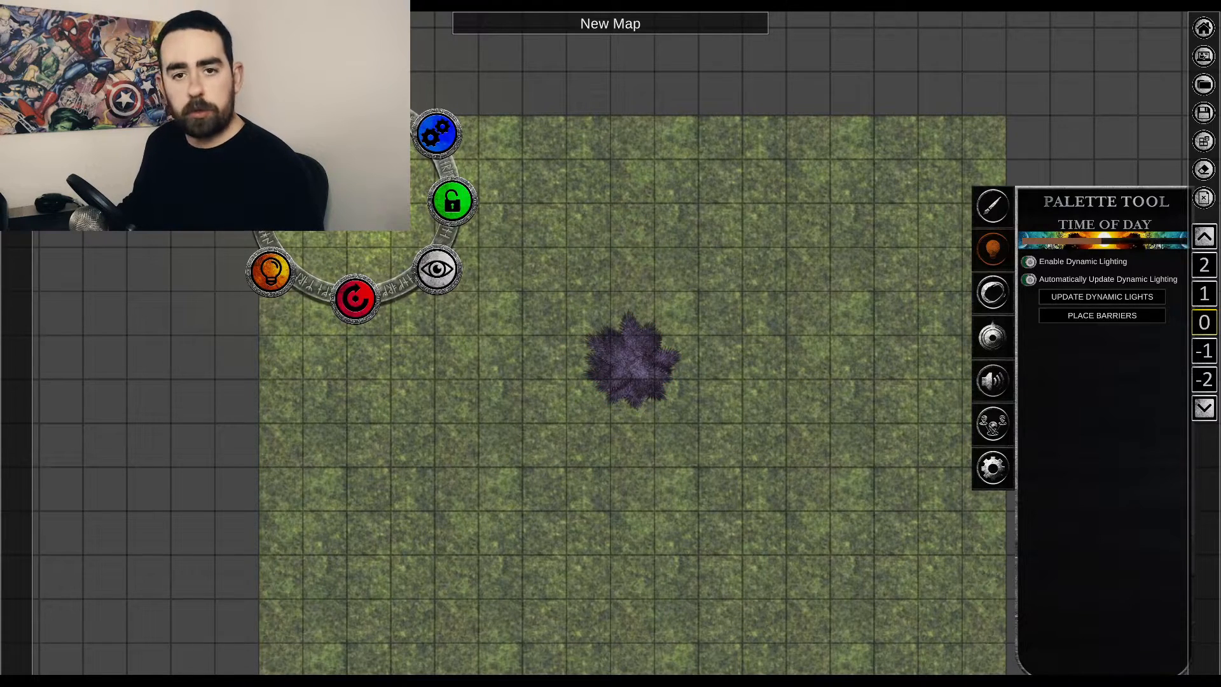
pyautogui.rightClick(604, 264)
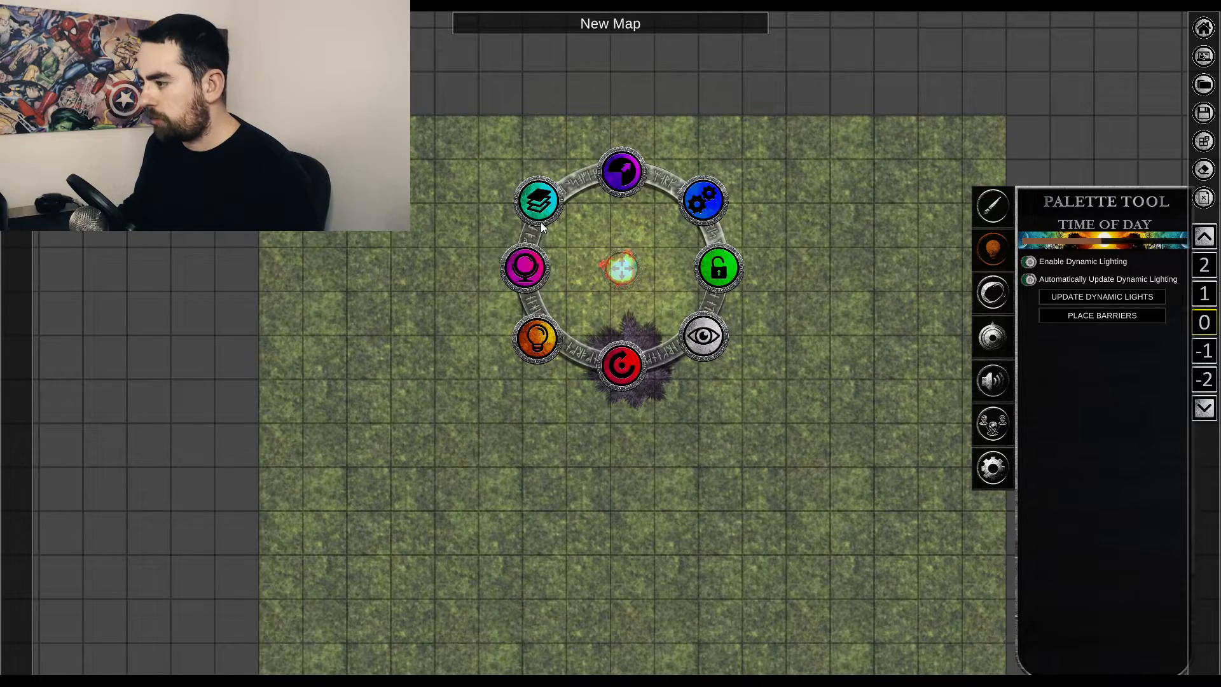
pyautogui.click(526, 267)
pyautogui.moveTo(539, 225); pyautogui.dragTo(555, 218)
pyautogui.click(620, 227)
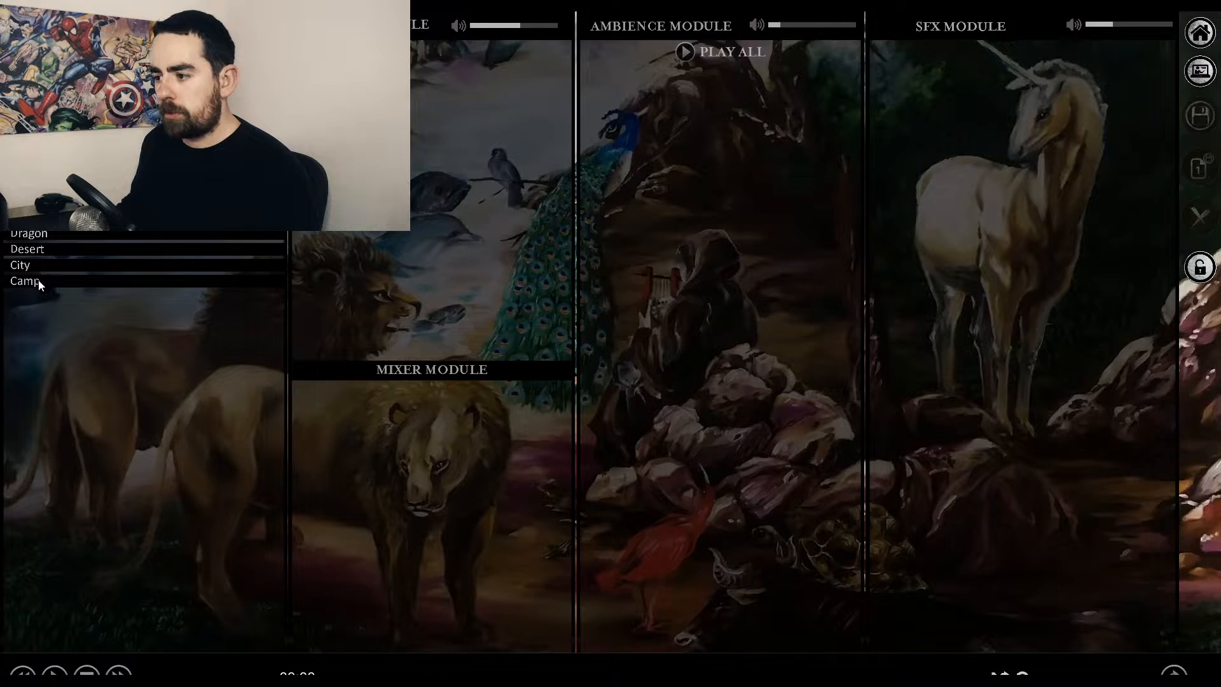
# Load the Tombs soundscape in the Soundscapes module and adjust the Orchestra level in its mixer.
pyautogui.click(74, 219)
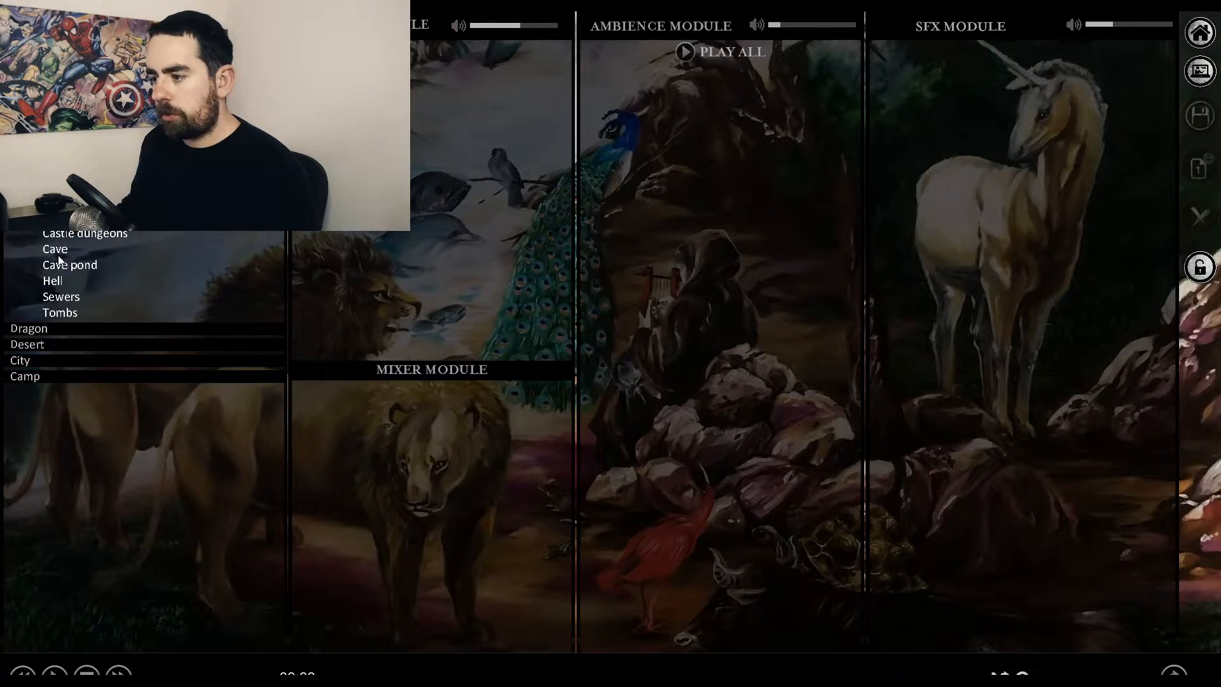
pyautogui.click(63, 312)
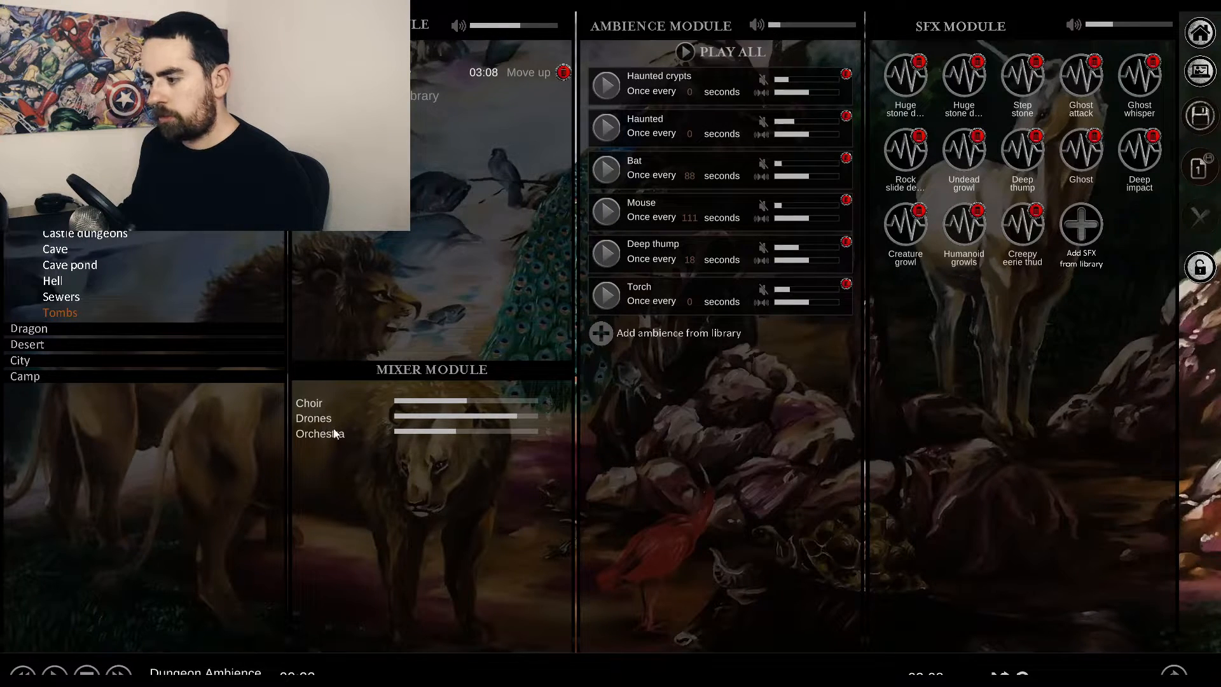
pyautogui.click(459, 432)
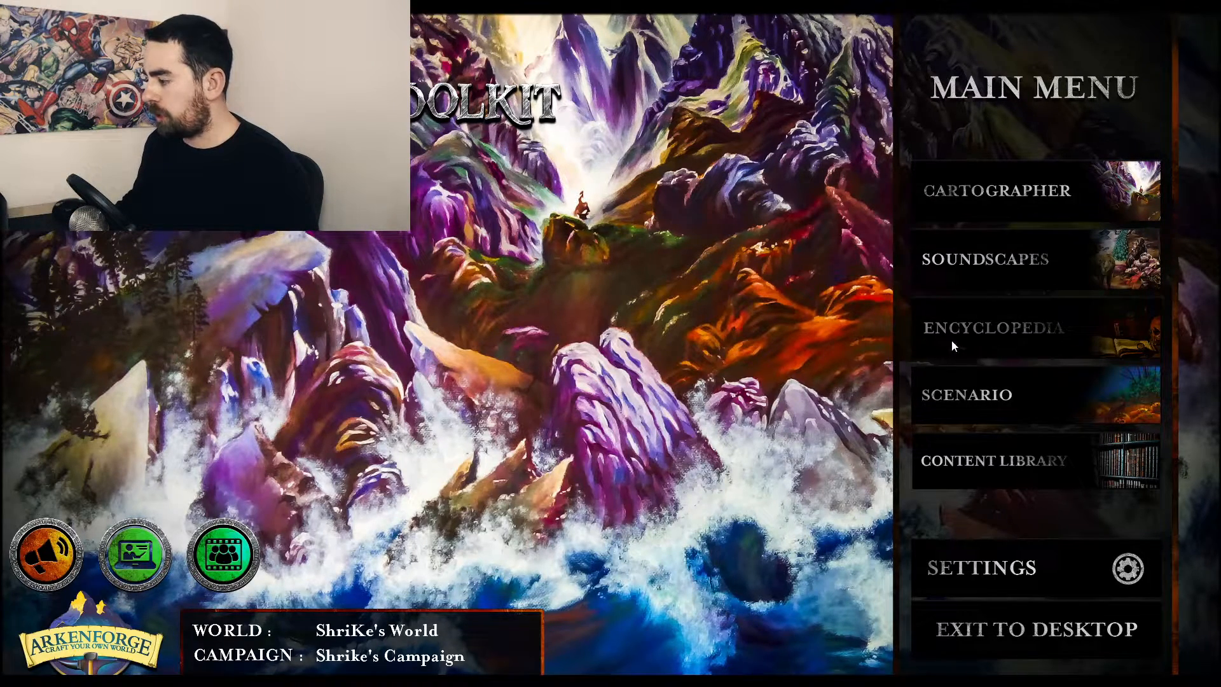
# Open the Encyclopedia module from the main menu.
pyautogui.click(1019, 339)
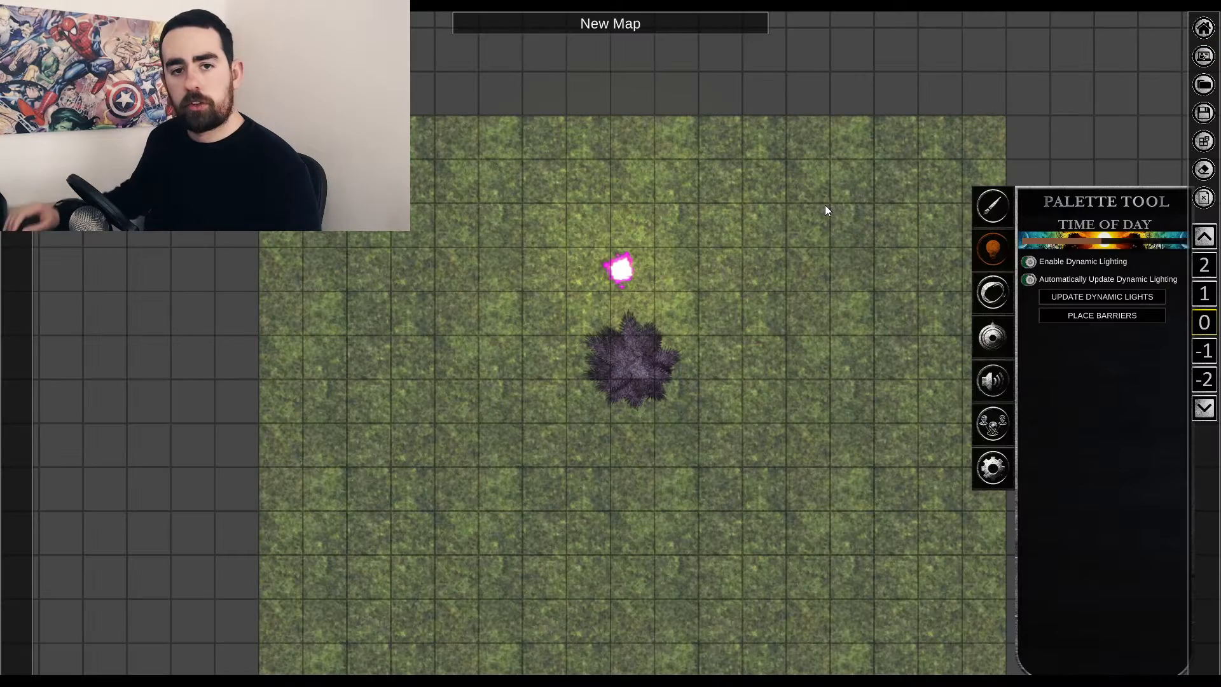
# Search the content links for "find" and place the Find the Egg quest on the grass above and right of the tree.
pyautogui.click(993, 338)
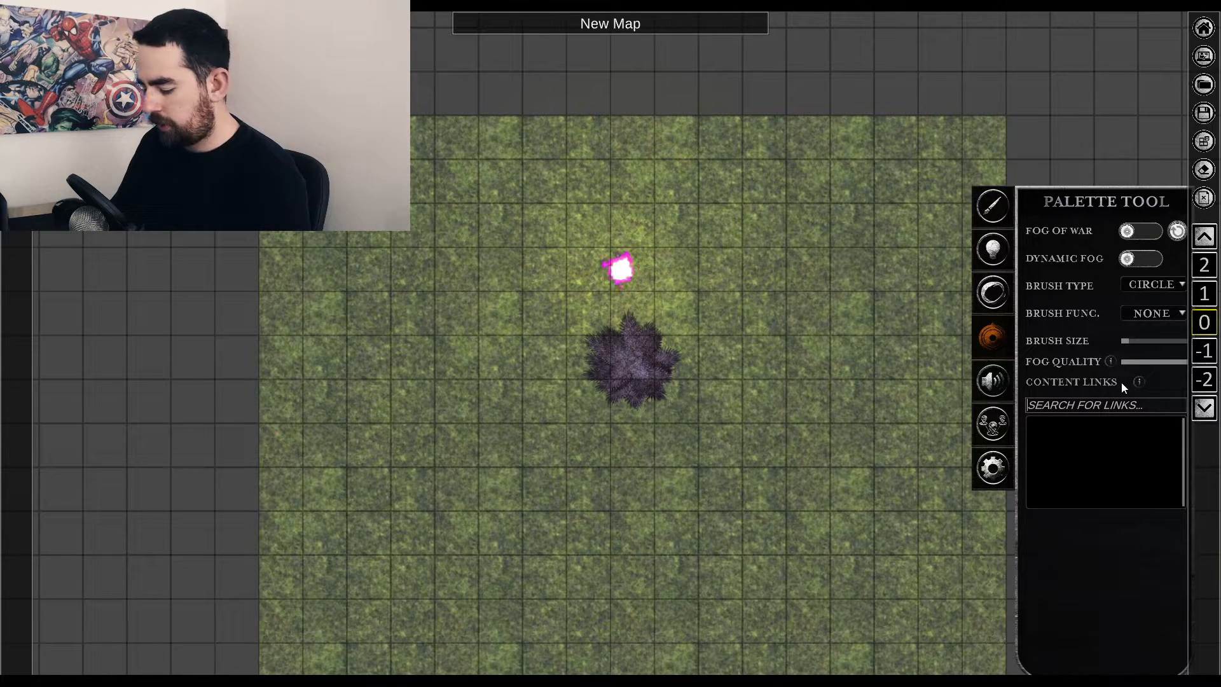
pyautogui.write('find')
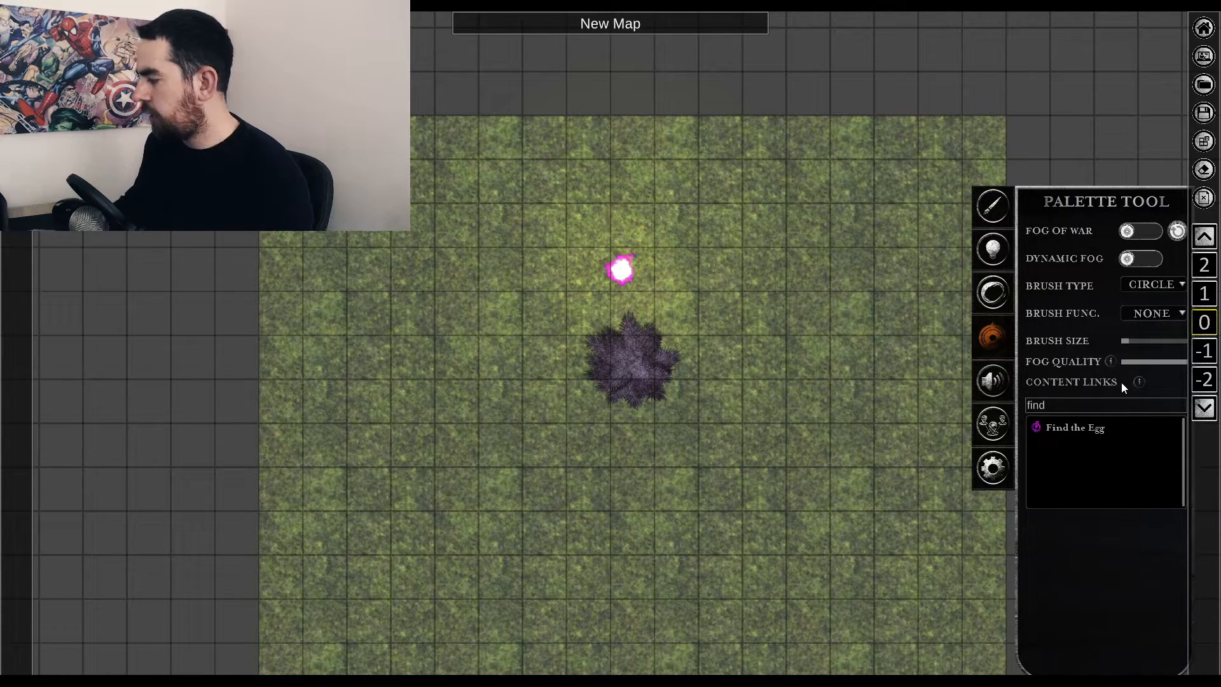
pyautogui.moveTo(1048, 428); pyautogui.dragTo(723, 248)
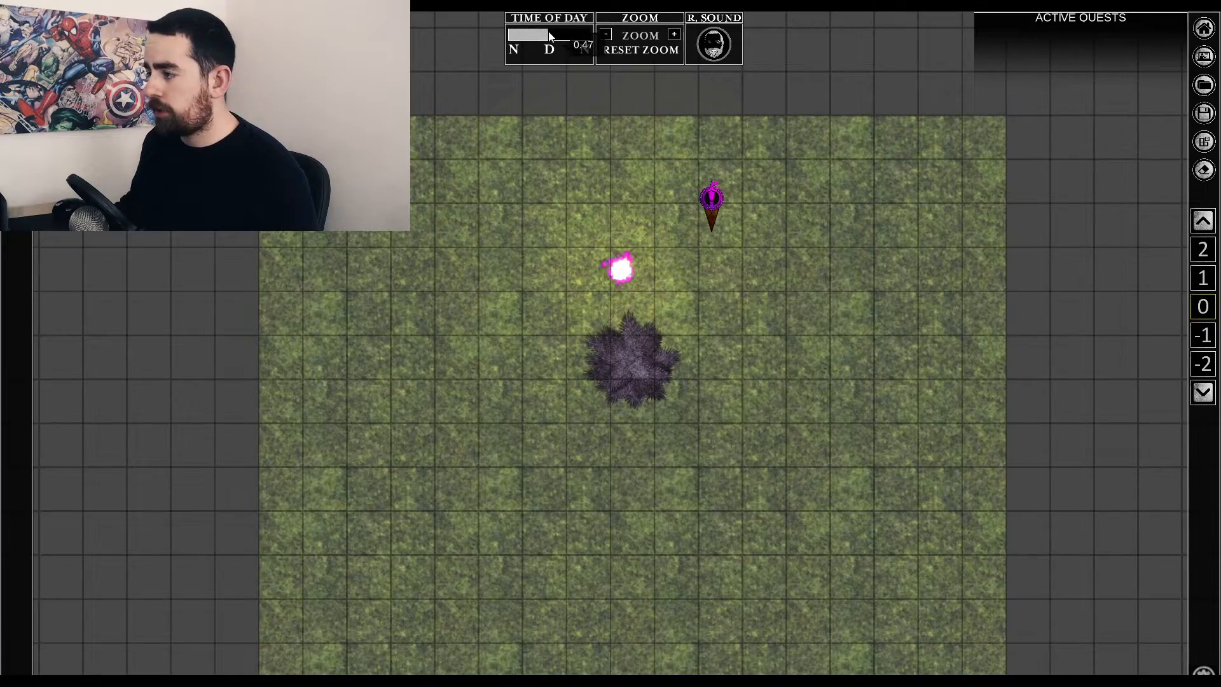
# Open the grass map in the Scenario module and adjust the time of day to darken the scene.
pyautogui.moveTo(548, 33)
pyautogui.mouseDown()
pyautogui.moveTo(516, 40)
pyautogui.moveTo(560, 41)
pyautogui.moveTo(534, 42)
pyautogui.moveTo(548, 42)
pyautogui.mouseUp()
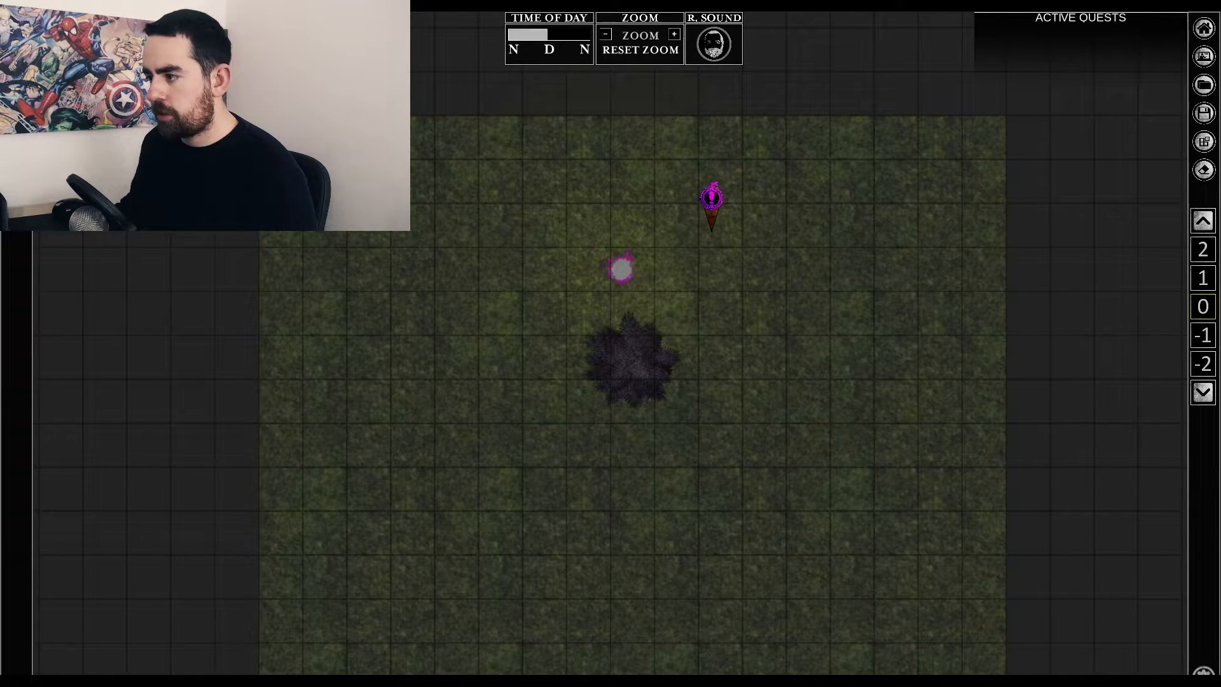
pyautogui.moveTo(444, 151)
pyautogui.mouseDown()
pyautogui.moveTo(623, 138)
pyautogui.moveTo(767, 166)
pyautogui.moveTo(457, 167)
pyautogui.moveTo(601, 205)
pyautogui.moveTo(731, 216)
pyautogui.moveTo(431, 251)
pyautogui.moveTo(696, 274)
pyautogui.mouseUp()
pyautogui.press('Escape')
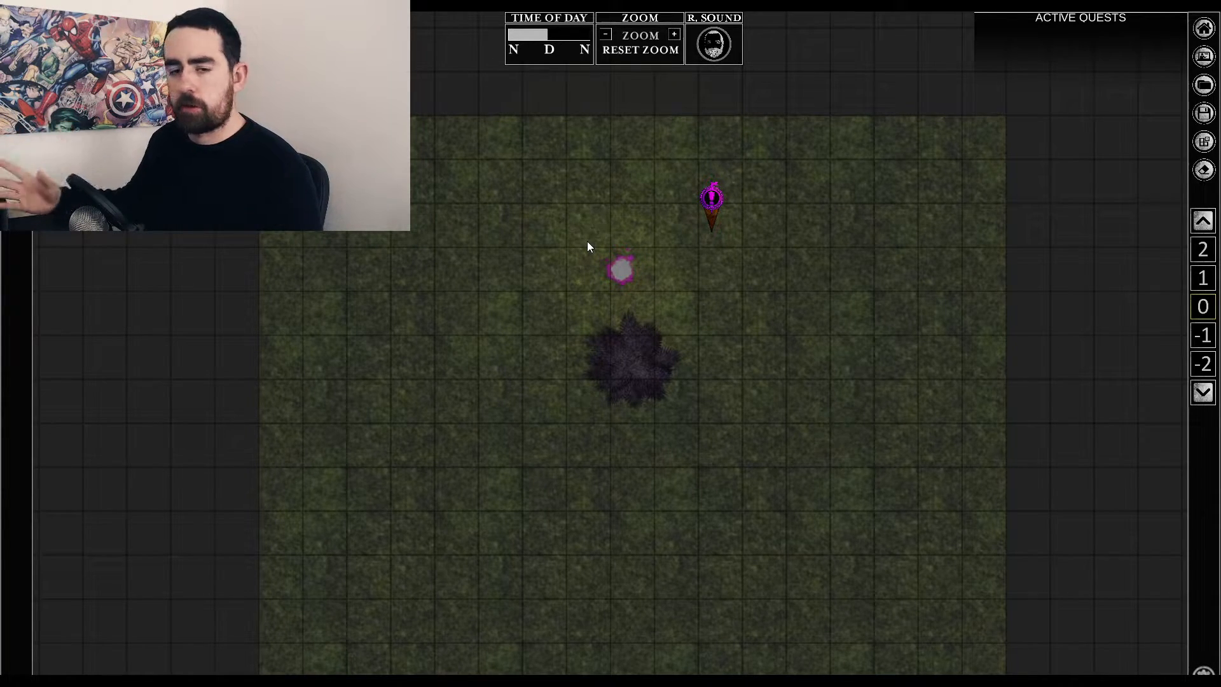
# Toggle Light through Fog of War in the lighting options of the magenta fire.
pyautogui.rightClick(621, 272)
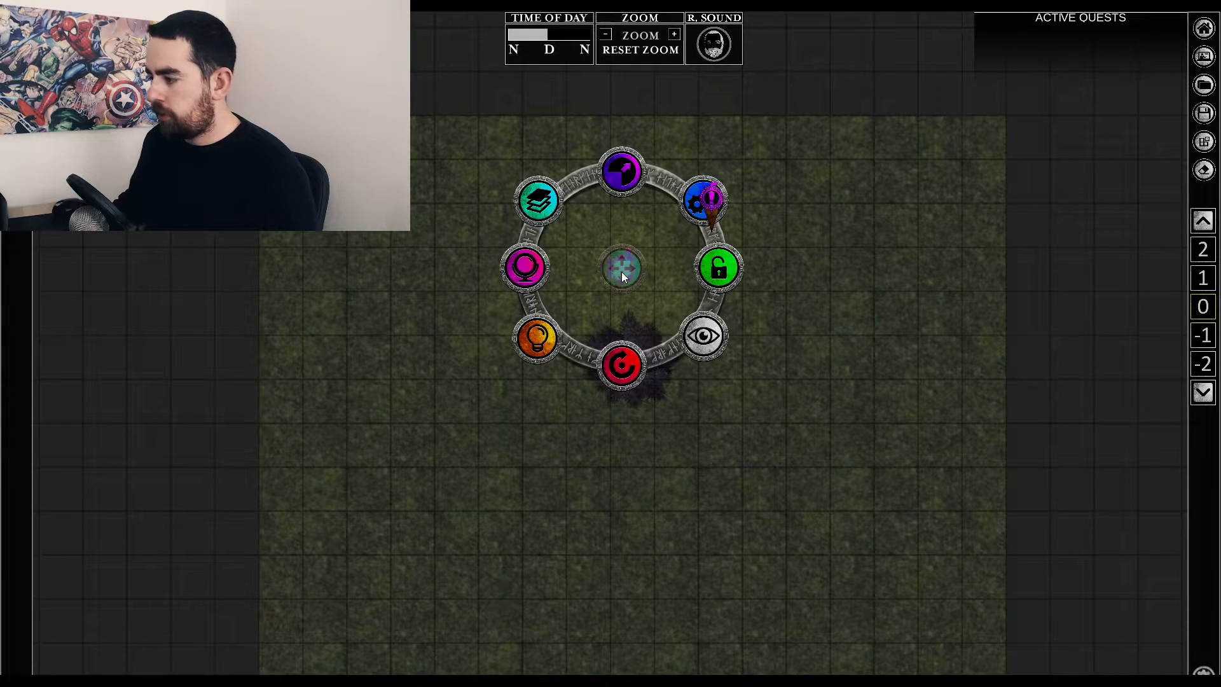
pyautogui.click(537, 338)
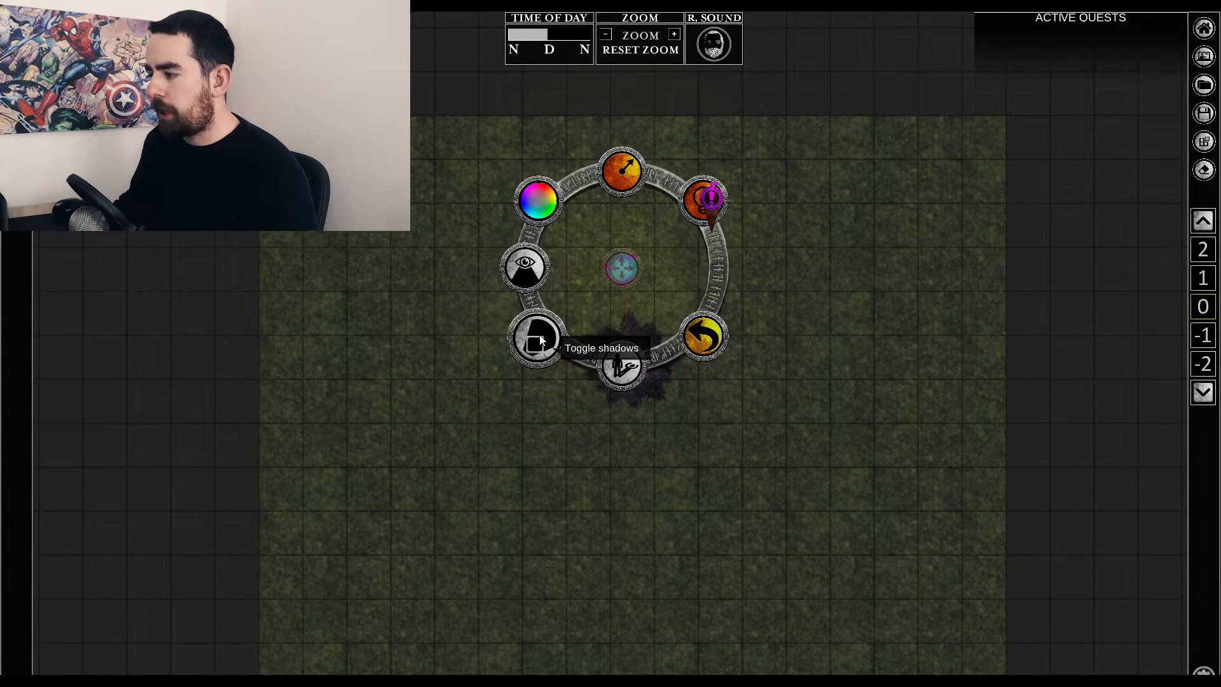
pyautogui.click(525, 267)
pyautogui.click(719, 325)
pyautogui.rightClick(627, 335)
pyautogui.click(629, 281)
# Move the magenta fire to the upper left of the purple tree to shift the shadow the tree casts.
pyautogui.rightClick(622, 267)
pyautogui.moveTo(622, 267); pyautogui.dragTo(588, 267)
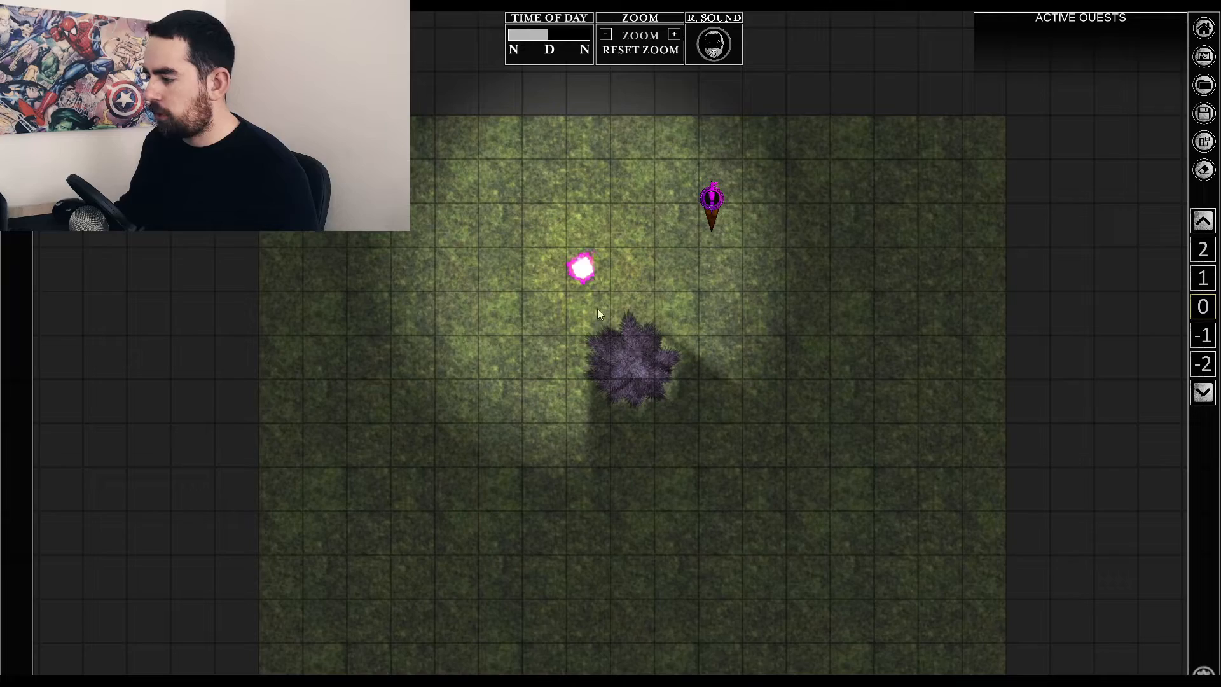
pyautogui.rightClick(570, 284)
pyautogui.rightClick(578, 273)
pyautogui.rightClick(579, 271)
pyautogui.moveTo(578, 269)
pyautogui.mouseDown()
pyautogui.moveTo(529, 330)
pyautogui.moveTo(585, 461)
pyautogui.moveTo(767, 421)
pyautogui.moveTo(730, 296)
pyautogui.moveTo(578, 272)
pyautogui.moveTo(518, 284)
pyautogui.moveTo(704, 279)
pyautogui.moveTo(742, 337)
pyautogui.moveTo(735, 396)
pyautogui.moveTo(684, 425)
pyautogui.moveTo(569, 259)
pyautogui.mouseUp()
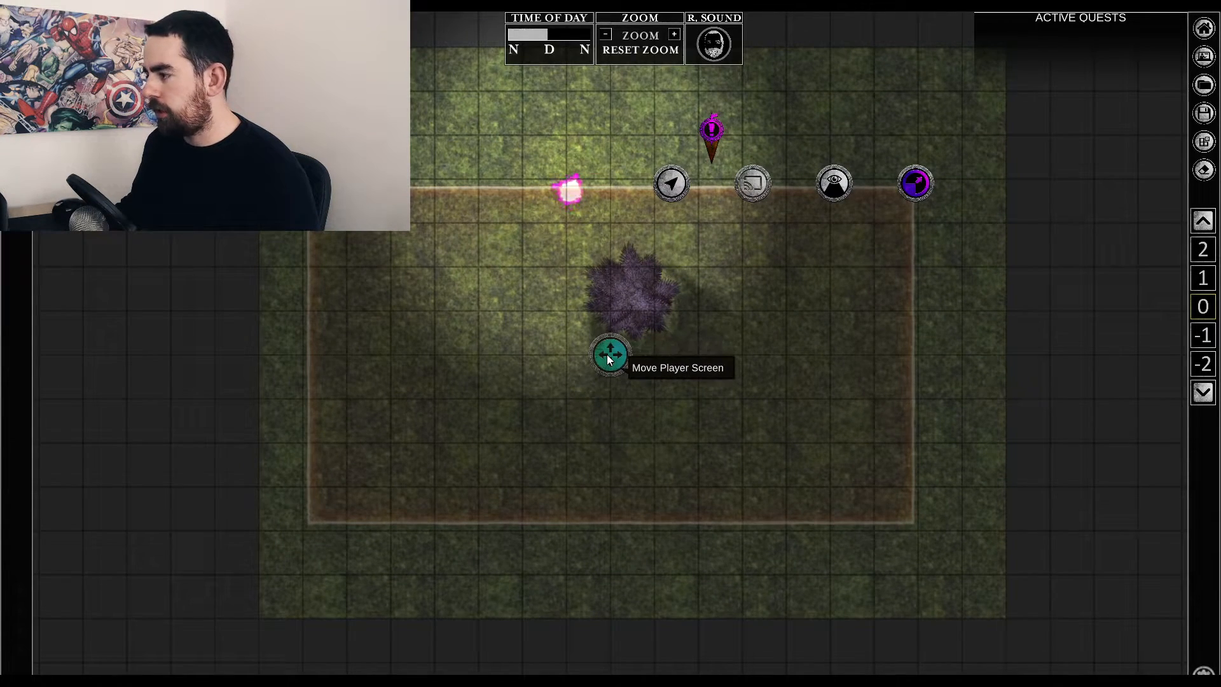
pyautogui.moveTo(607, 353); pyautogui.dragTo(527, 401)
pyautogui.moveTo(830, 232); pyautogui.dragTo(946, 202)
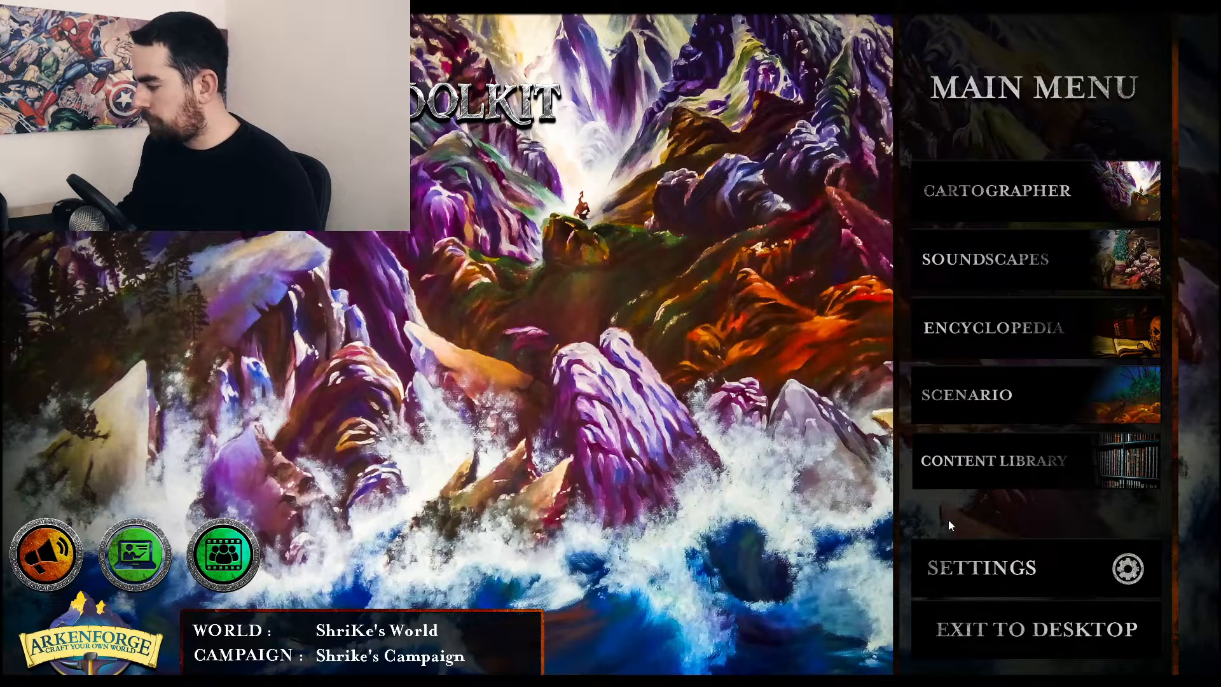
# Load the stone dungeon map and move the light source from the long corridor into the octagonal room.
pyautogui.click(969, 560)
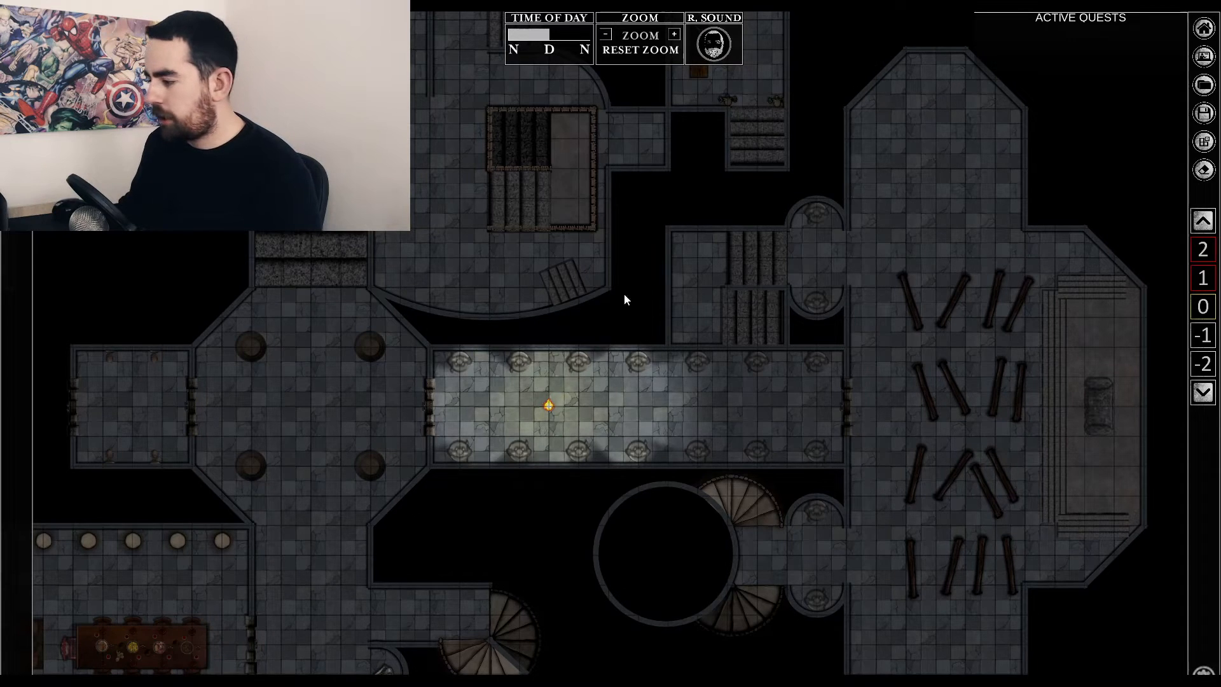
pyautogui.click(548, 407)
pyautogui.moveTo(549, 407); pyautogui.dragTo(389, 405)
pyautogui.moveTo(348, 408); pyautogui.dragTo(375, 402)
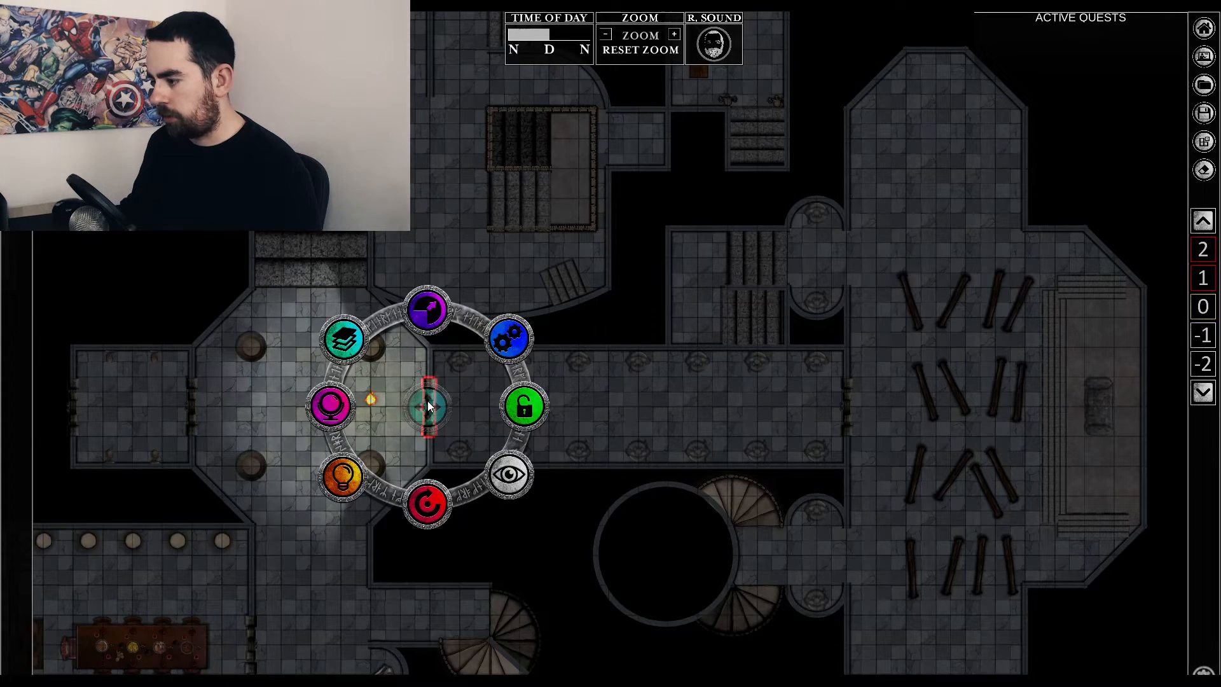
# Open the door between the octagonal room and the long corridor, and move the light source near the doorway and toward the dining room.
pyautogui.click(441, 402)
pyautogui.click(372, 399)
pyautogui.moveTo(372, 399)
pyautogui.mouseDown()
pyautogui.moveTo(424, 404)
pyautogui.moveTo(327, 407)
pyautogui.moveTo(390, 407)
pyautogui.mouseUp()
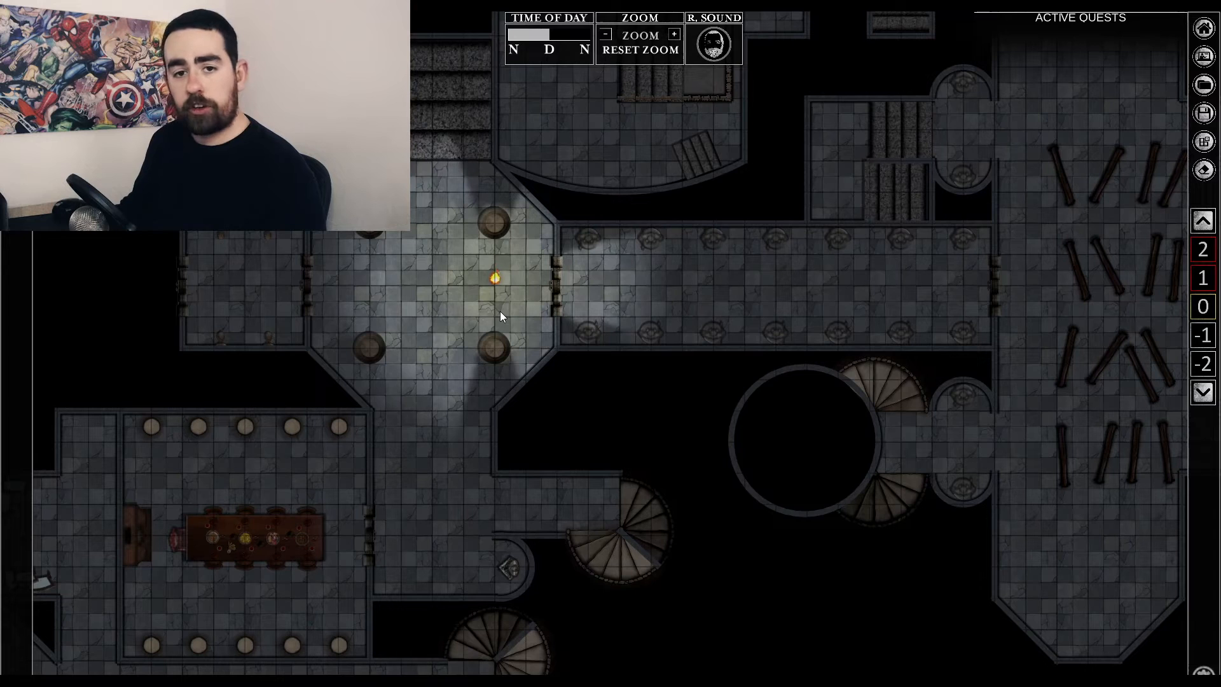
pyautogui.click(494, 277)
pyautogui.moveTo(494, 277); pyautogui.dragTo(345, 484)
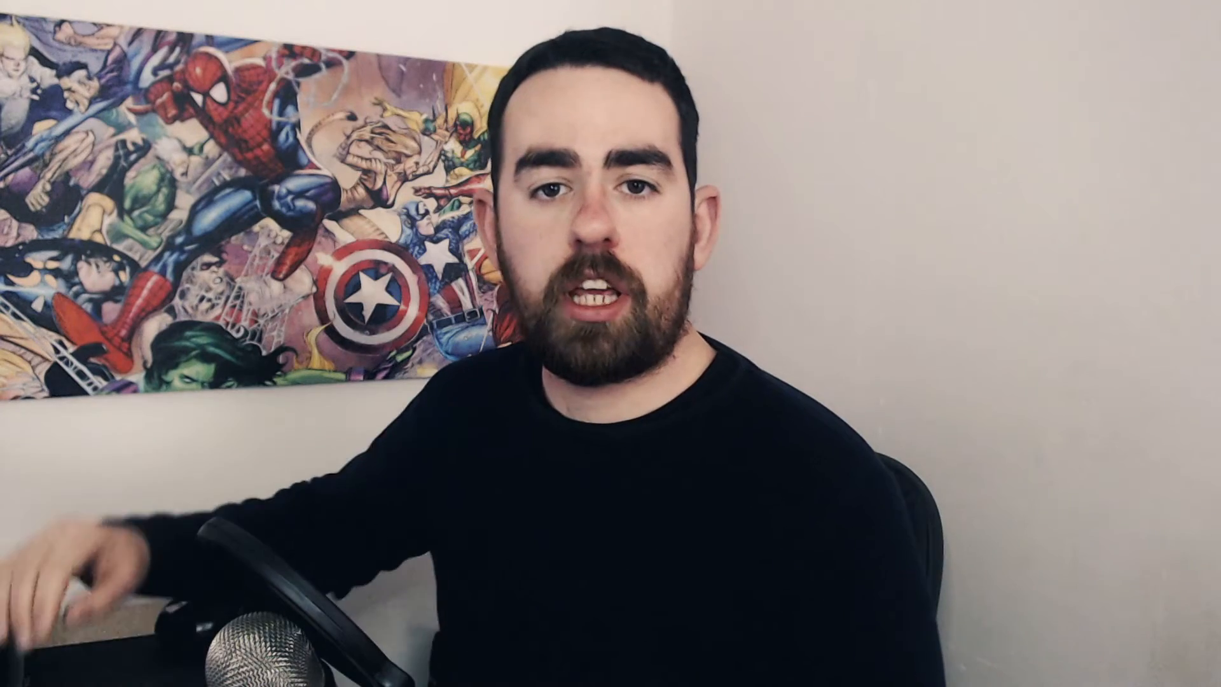